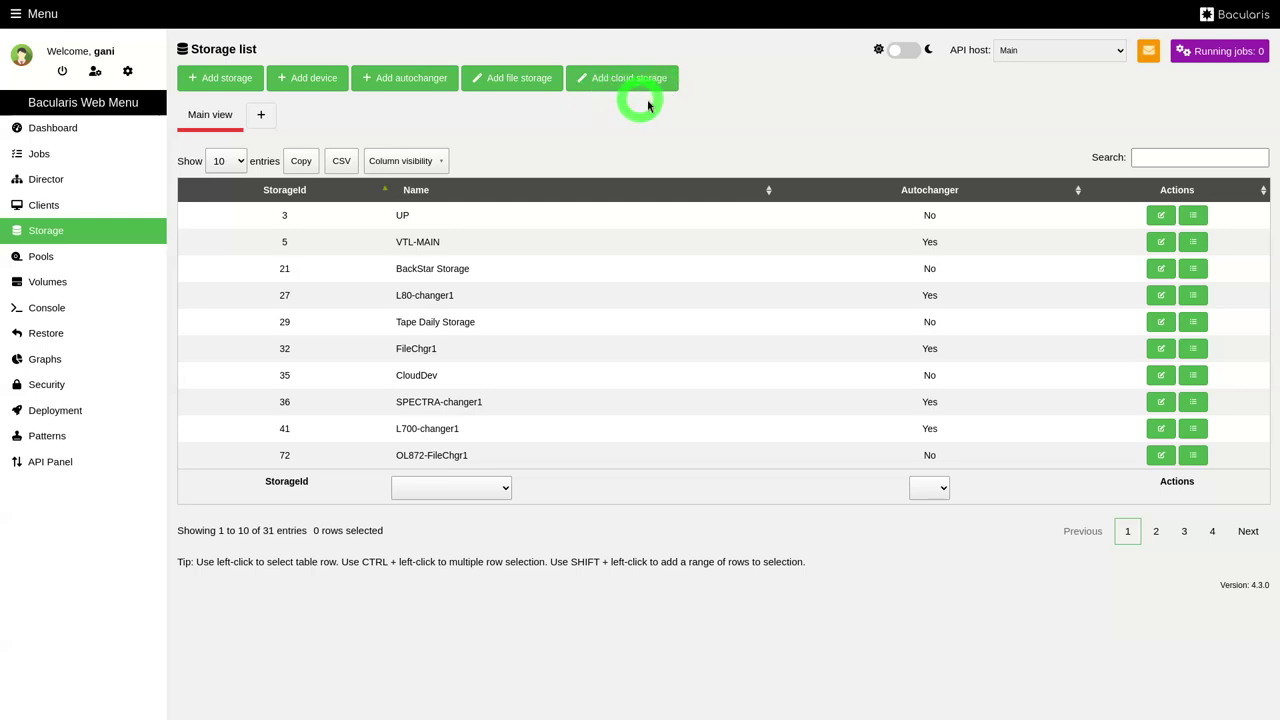
Step: Open the wizard for adding a new cloud storage and read its note about the required plugin
left_click(622, 90)
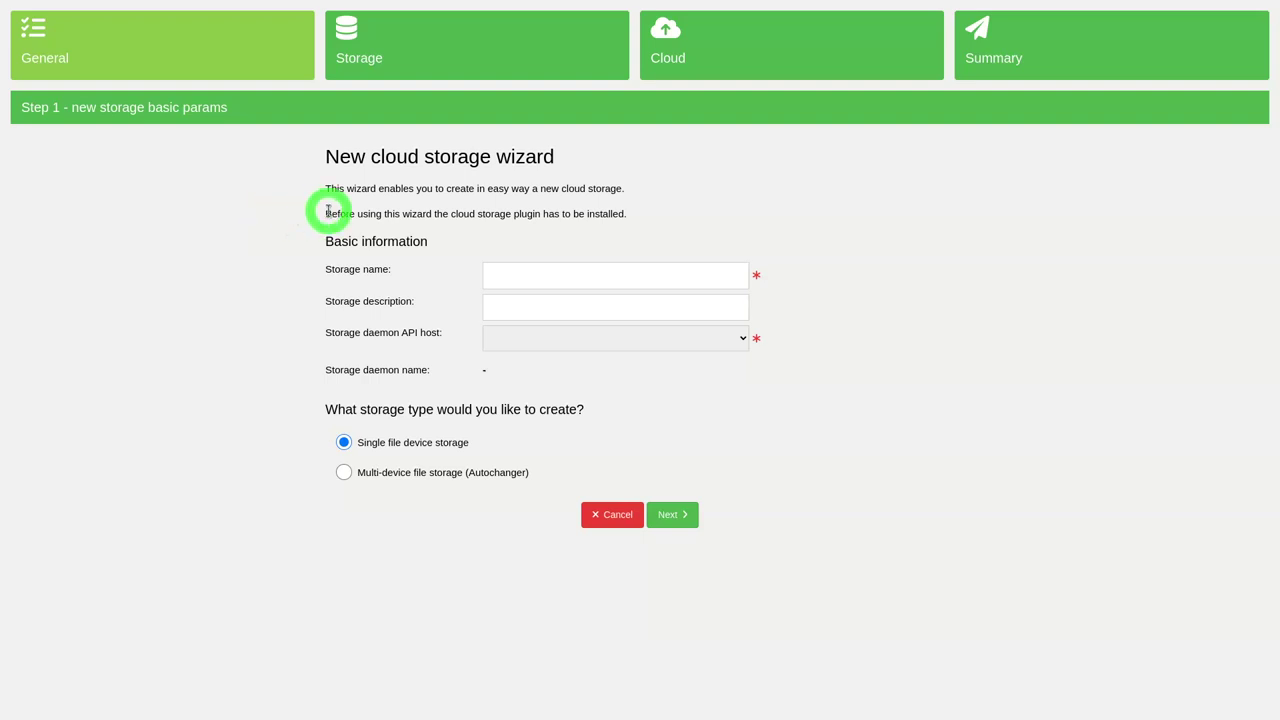
left_click_drag(329, 212, 436, 240)
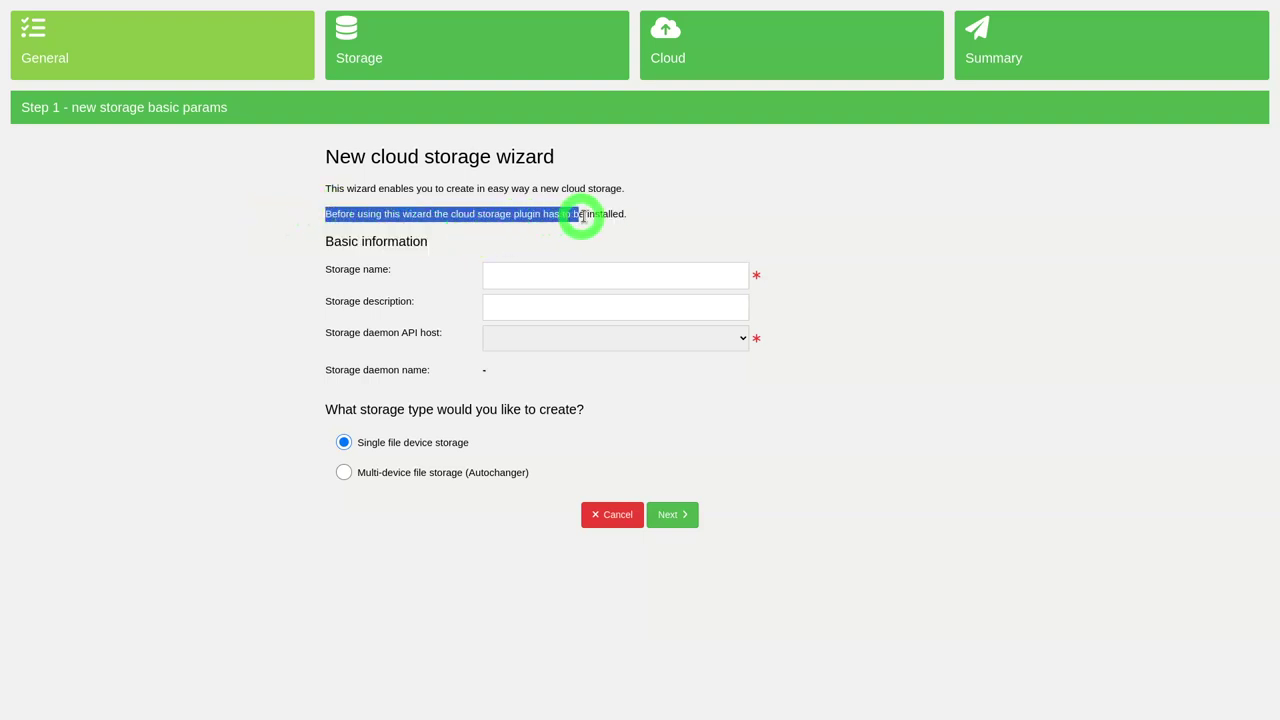
left_click(700, 211)
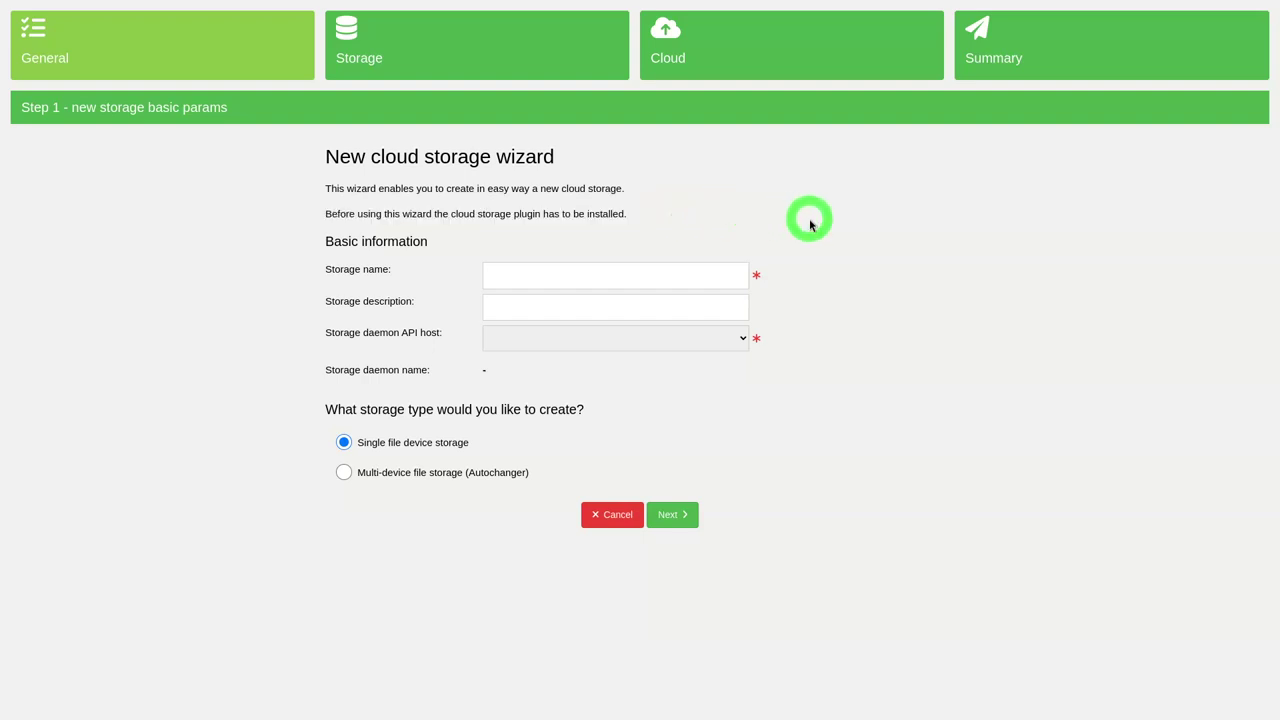
Step: Switch to the terminal's other session, on the Director host, and start the Bacula console with /usr/local/bacula/sbin/bconsole
key("alt+Tab")
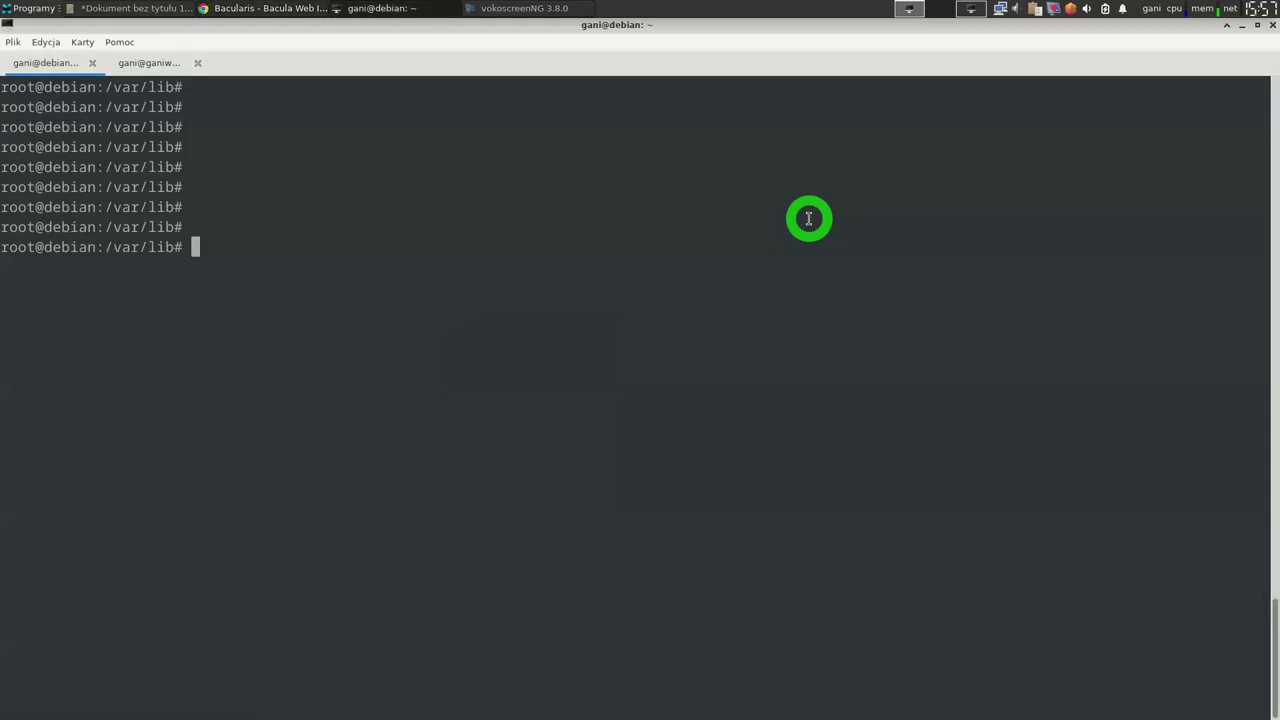
key("ctrl+Page_Down")
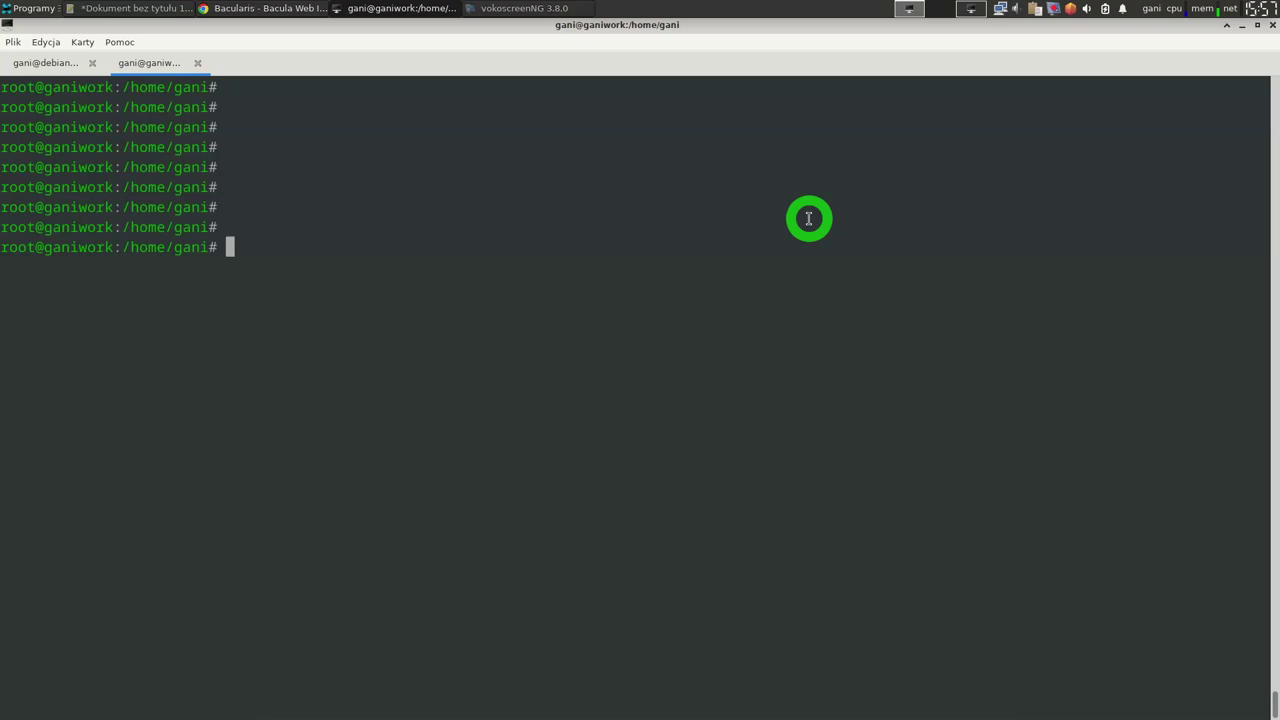
type("/usr/local/bacula/sbin/bconsole")
key("Return")
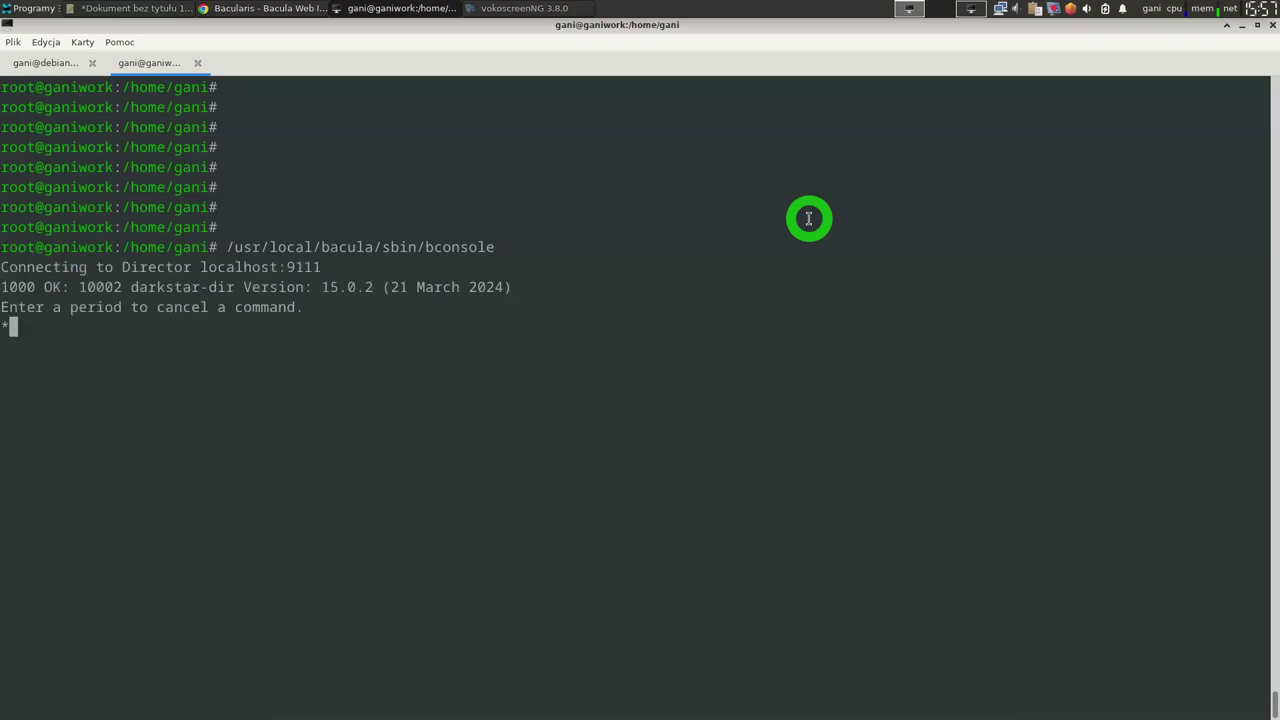
Step: Query the header status of storage book-worm-FileChgr1 with the .status command and check its Drivers line
type(".status storage=bo")
key("Tab")
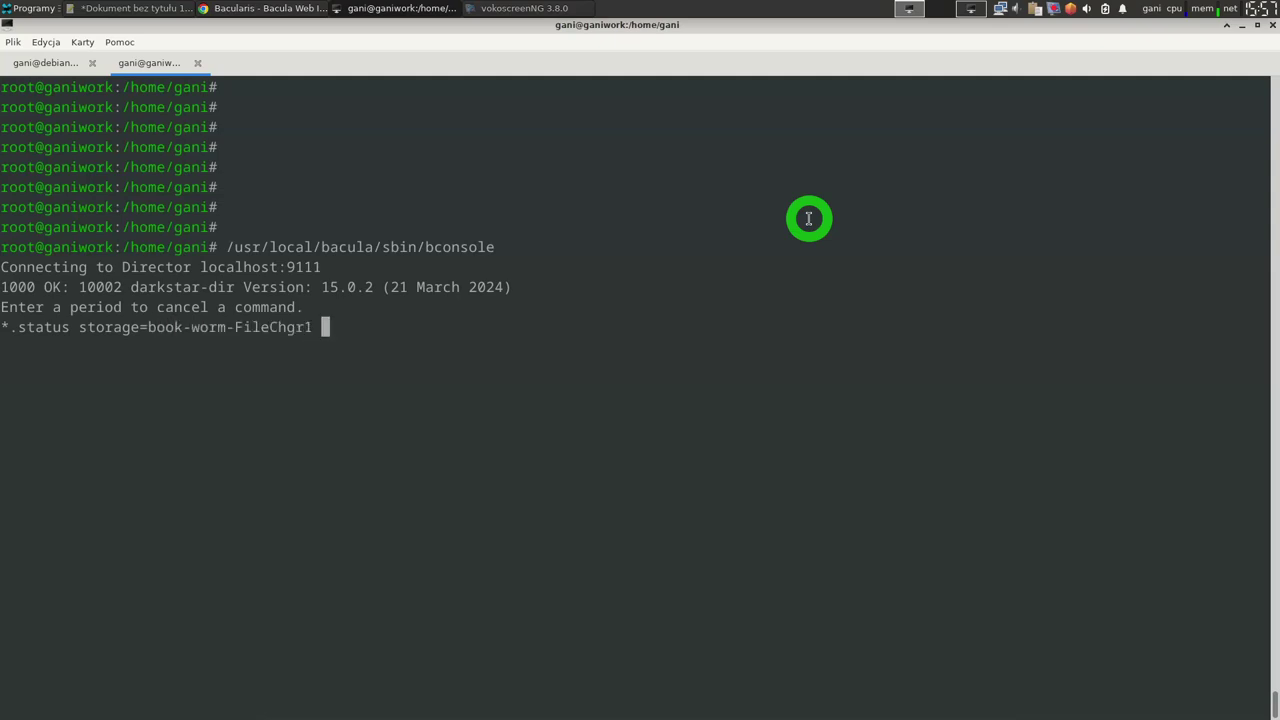
type("header")
key("Return")
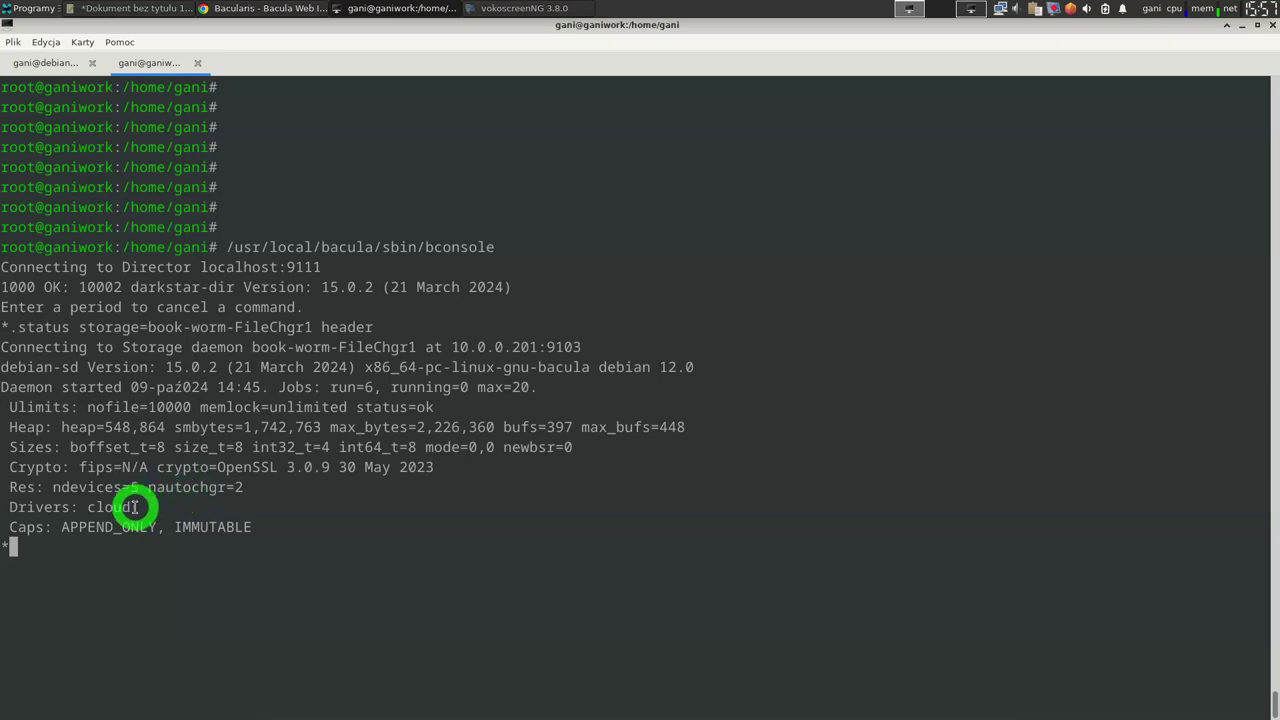
left_click_drag(132, 507, 20, 512)
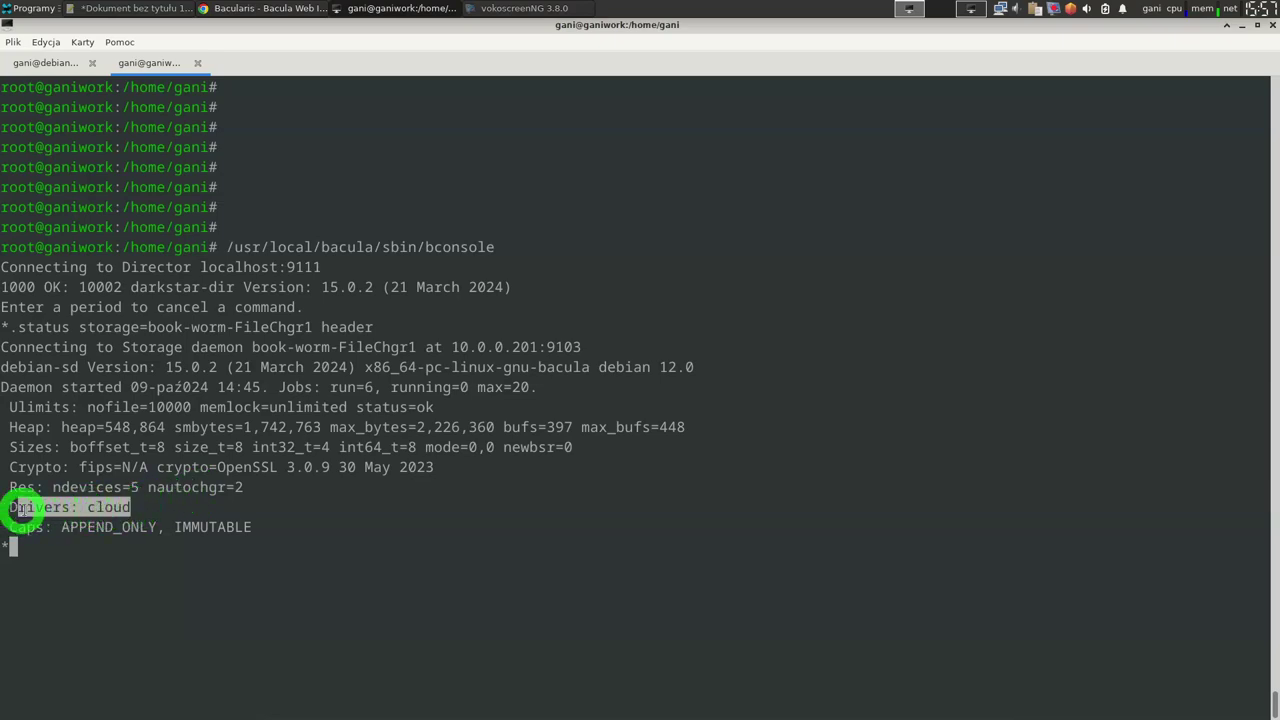
left_click(608, 306)
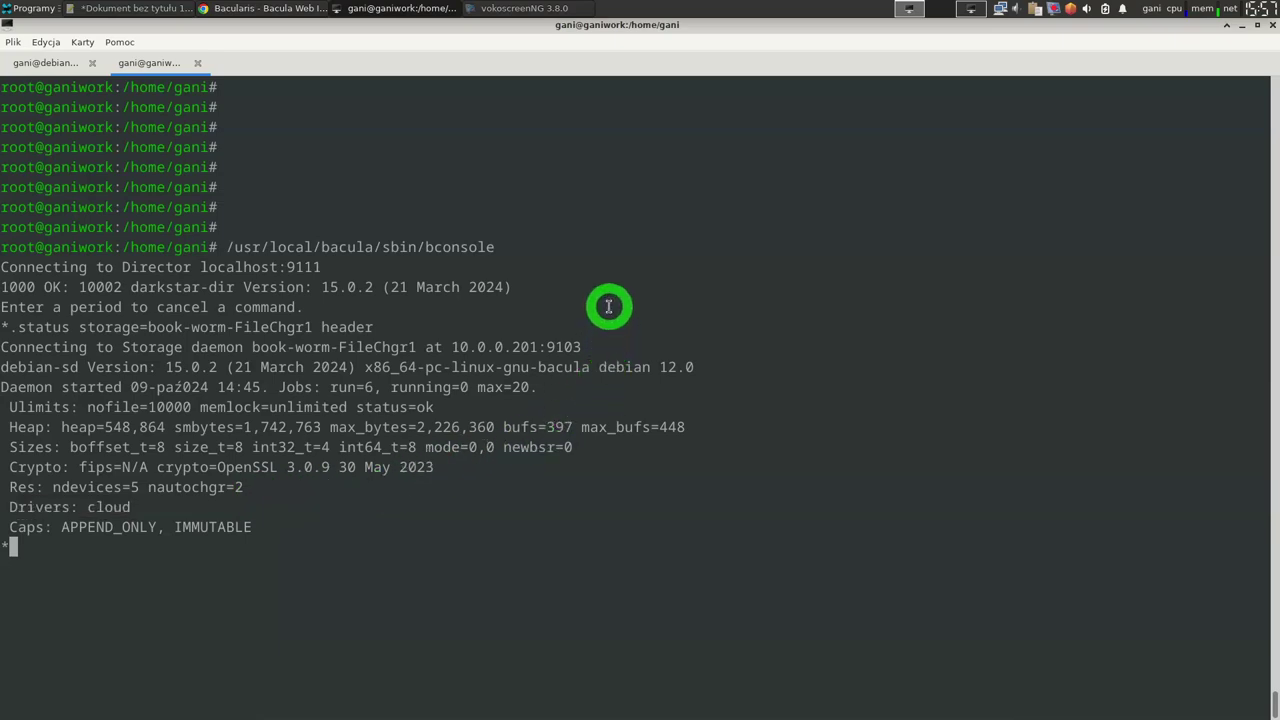
Step: Back in the Bacularis wizard, name the storage cloud-storage123, choose API host book-worm and the Multi-device file storage (Autochanger) type, and continue
key("alt+Tab")
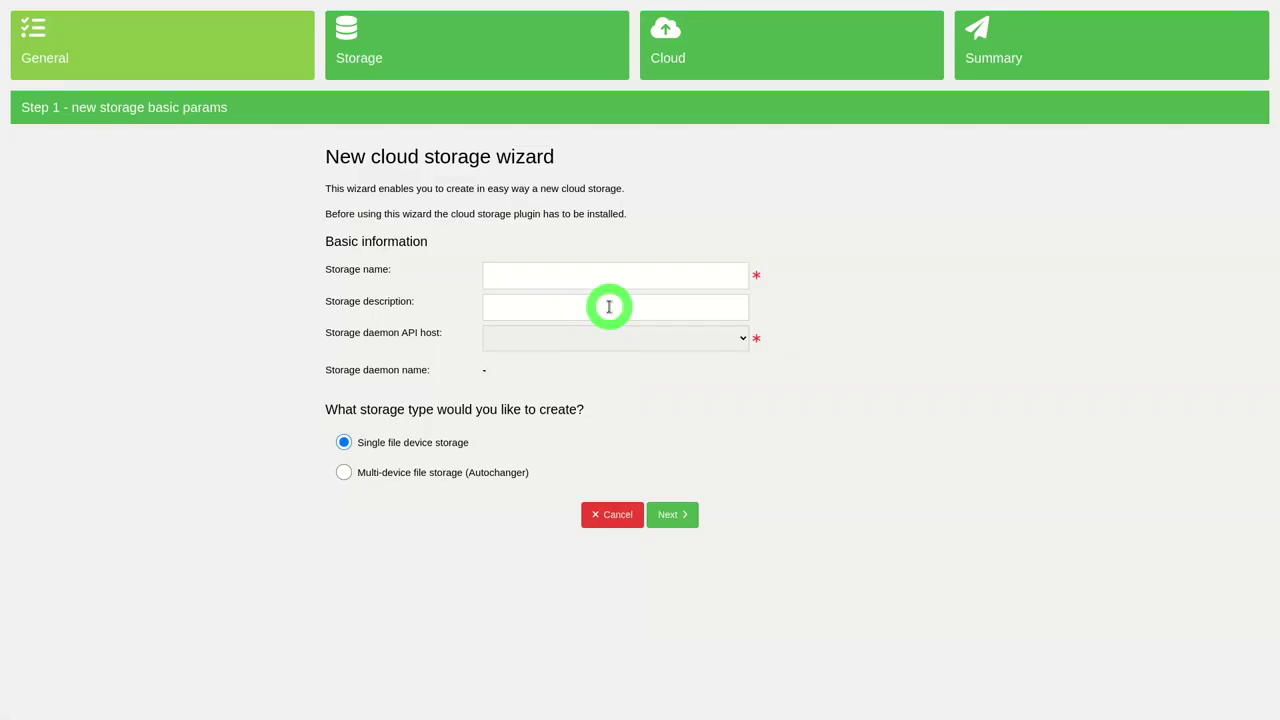
left_click(566, 277)
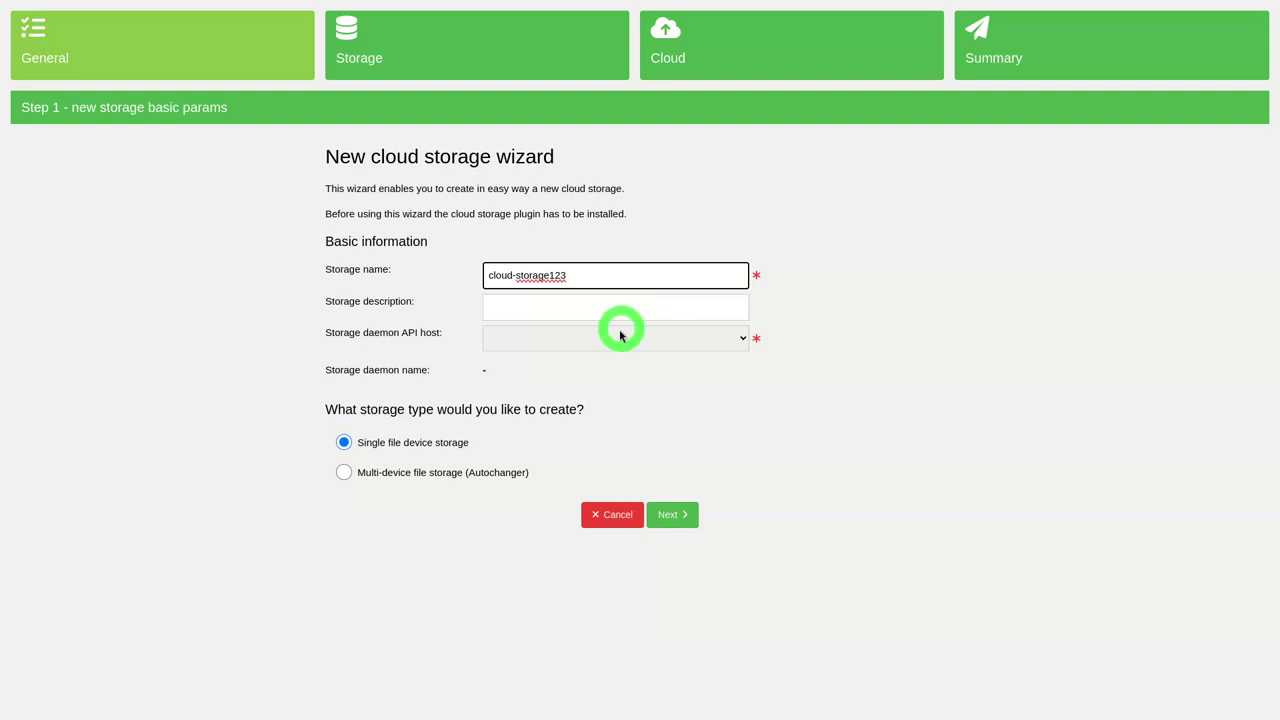
left_click(562, 345)
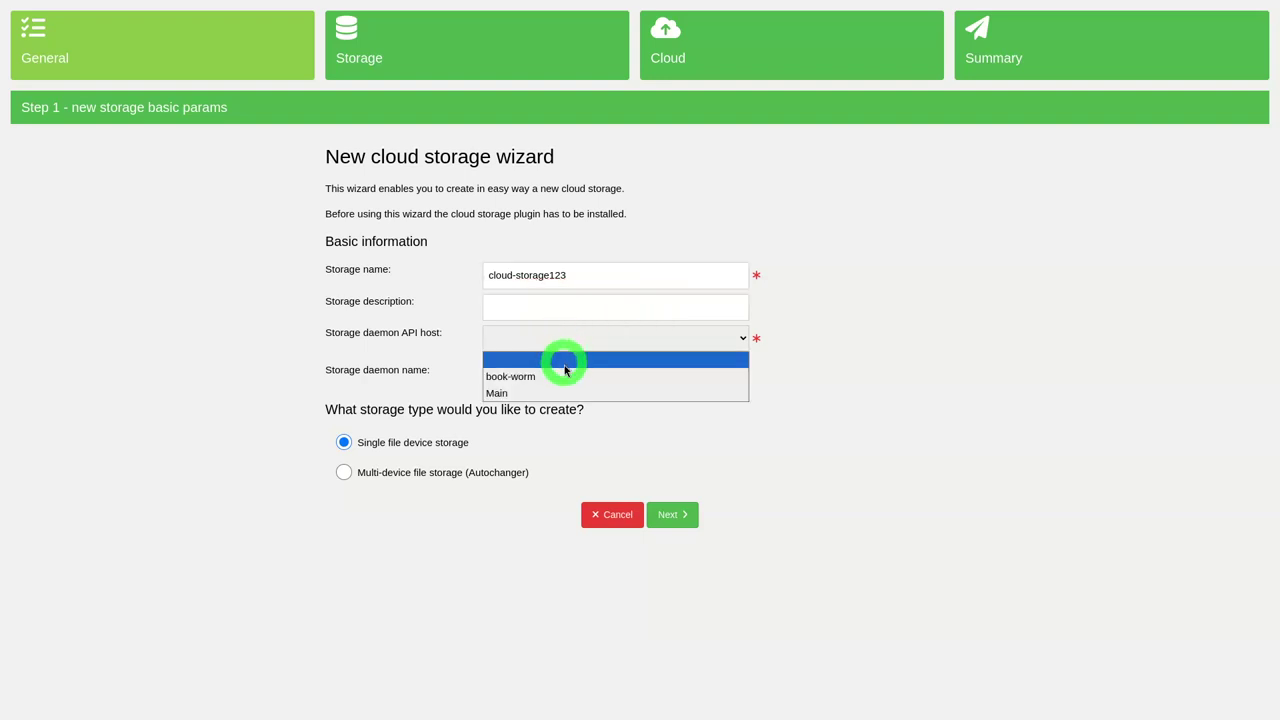
left_click(565, 377)
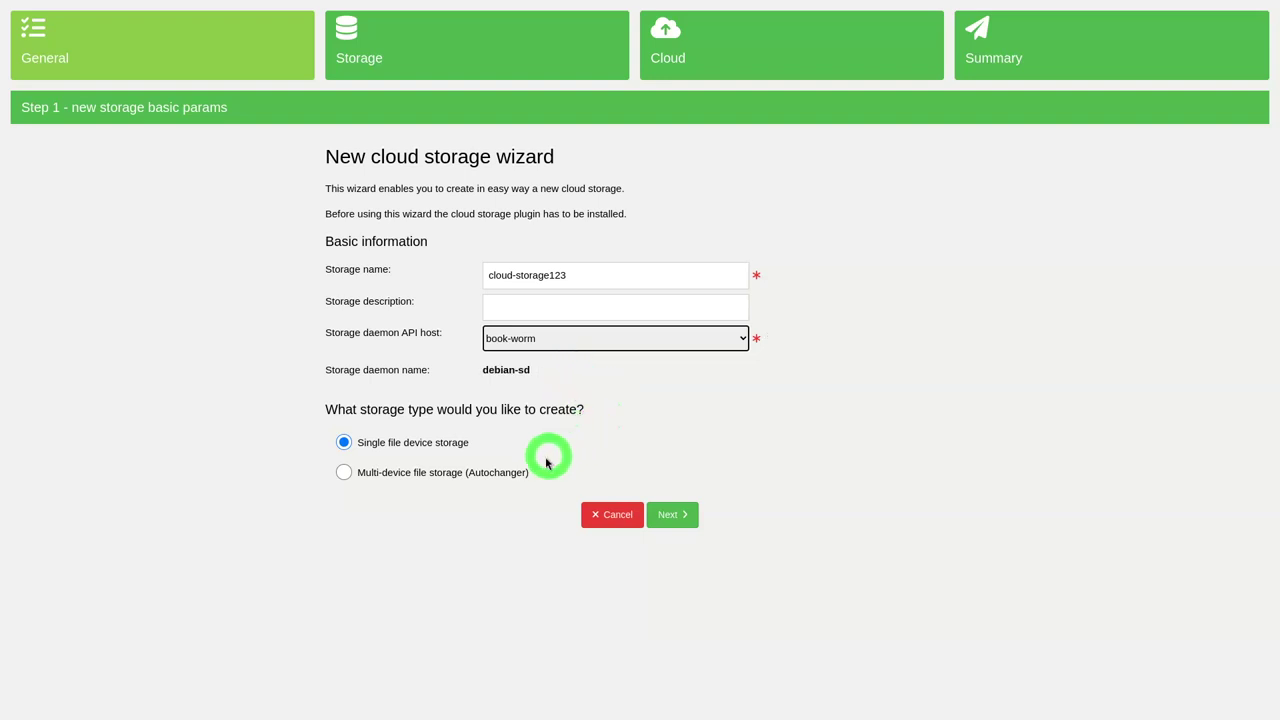
left_click(392, 476)
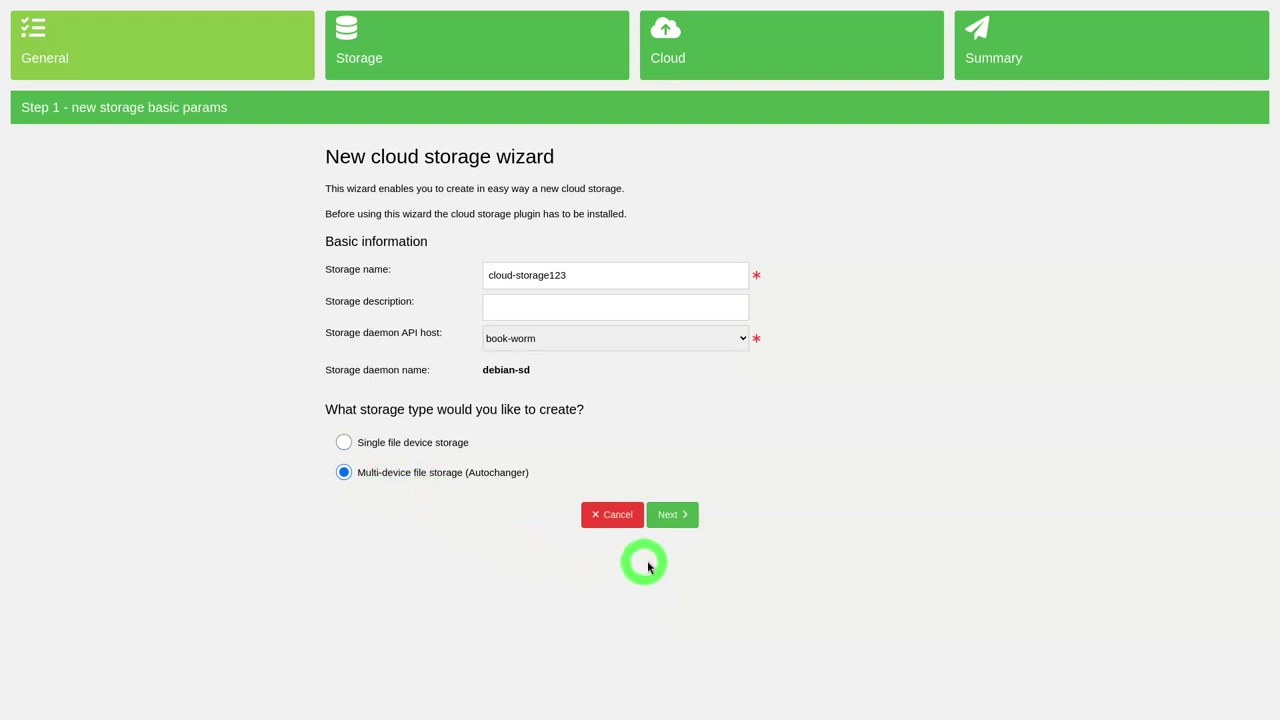
left_click(676, 520)
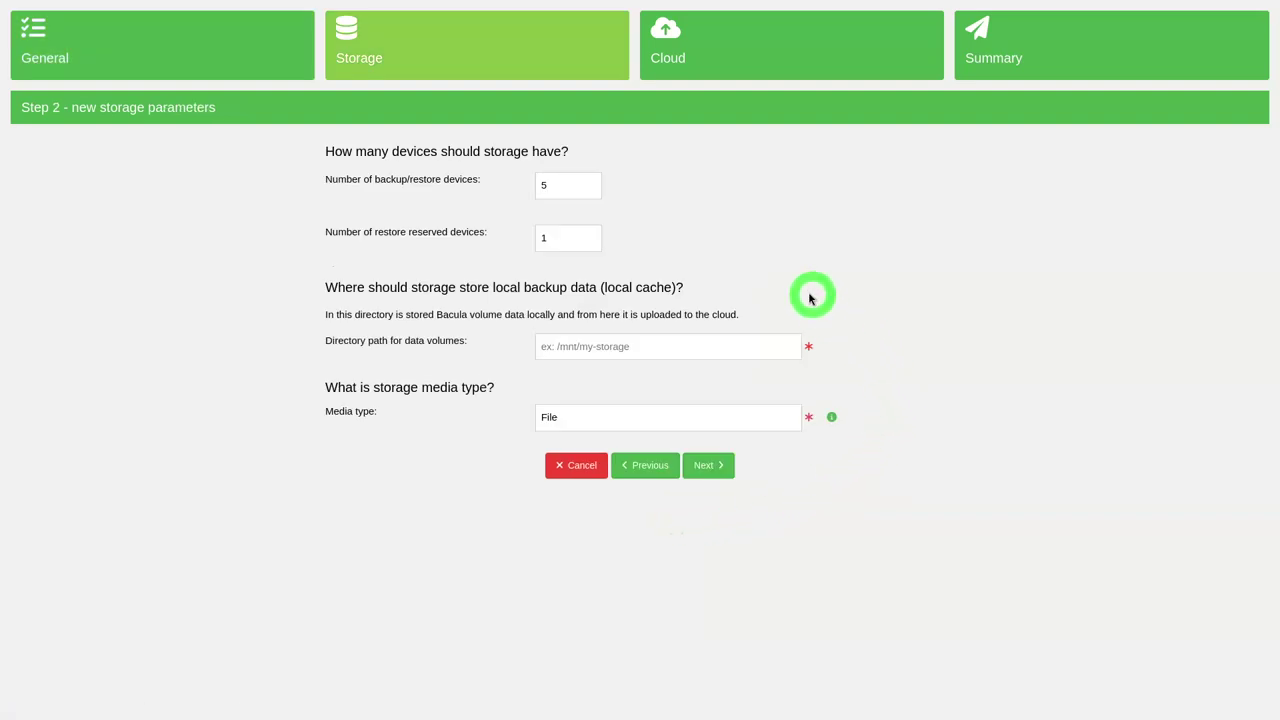
Step: Set the number of backup/restore devices for the new storage to 2
left_click(550, 188)
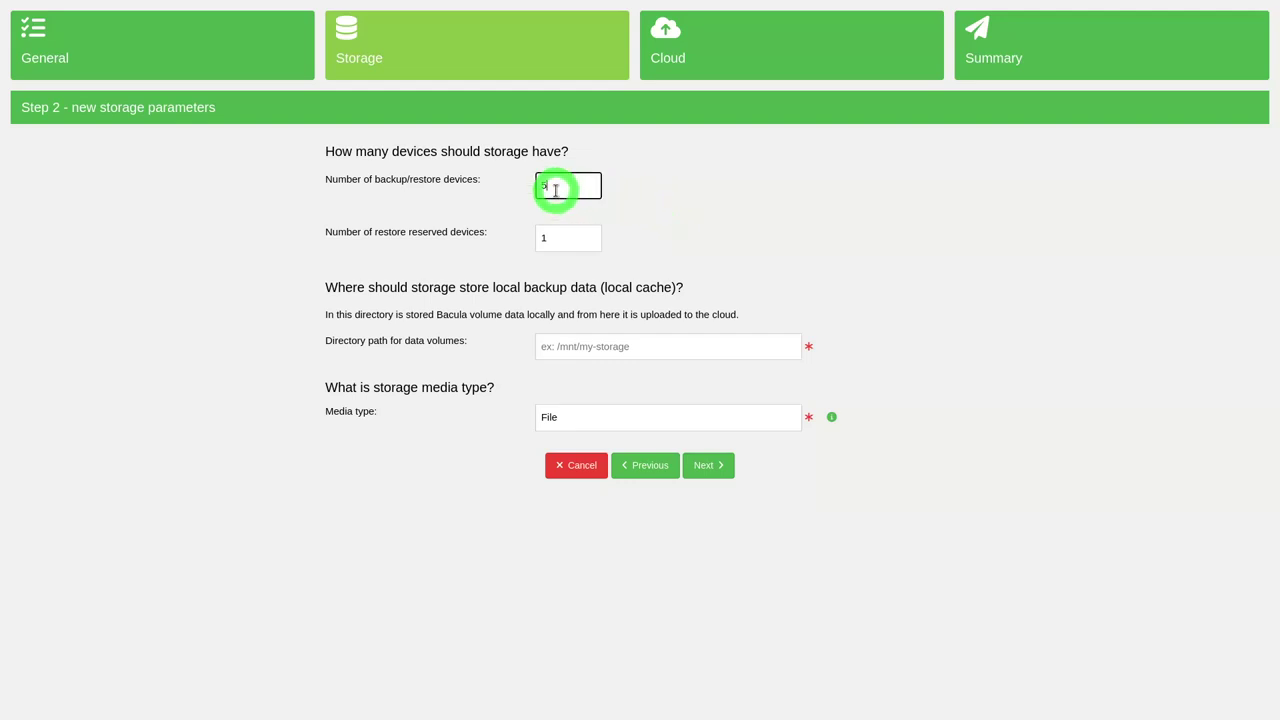
key("BackSpace")
type("2")
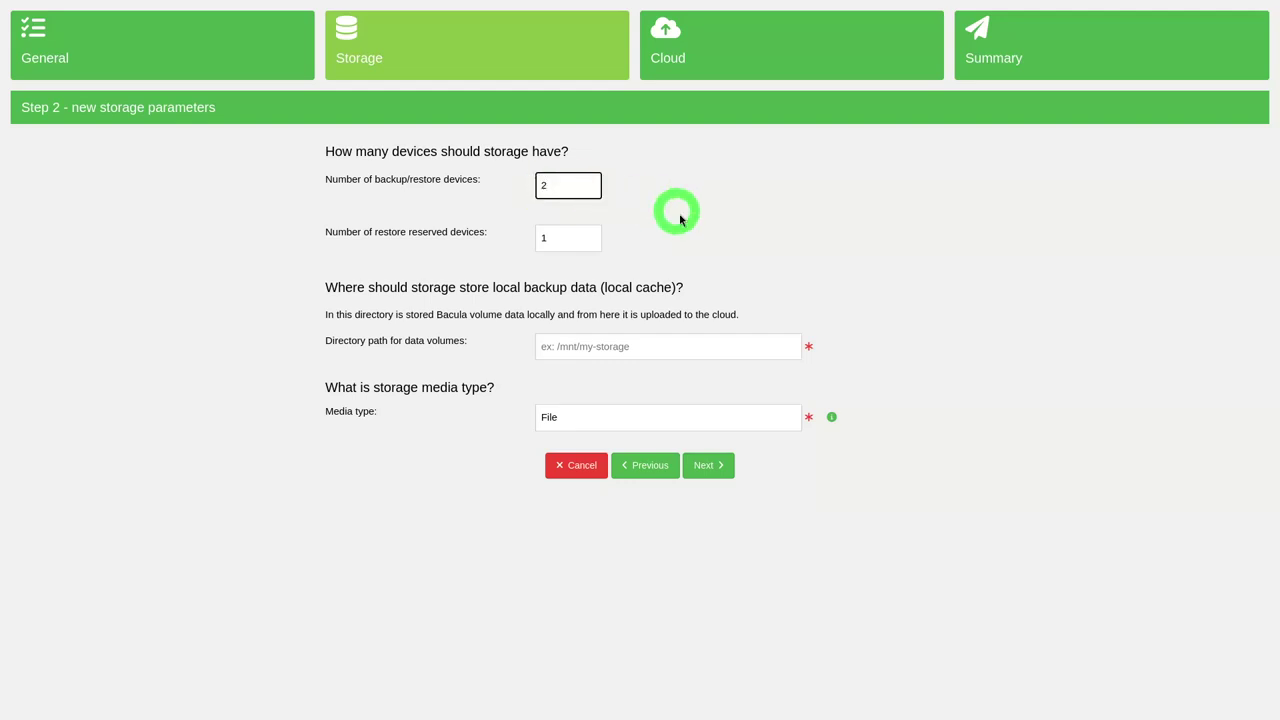
left_click(714, 234)
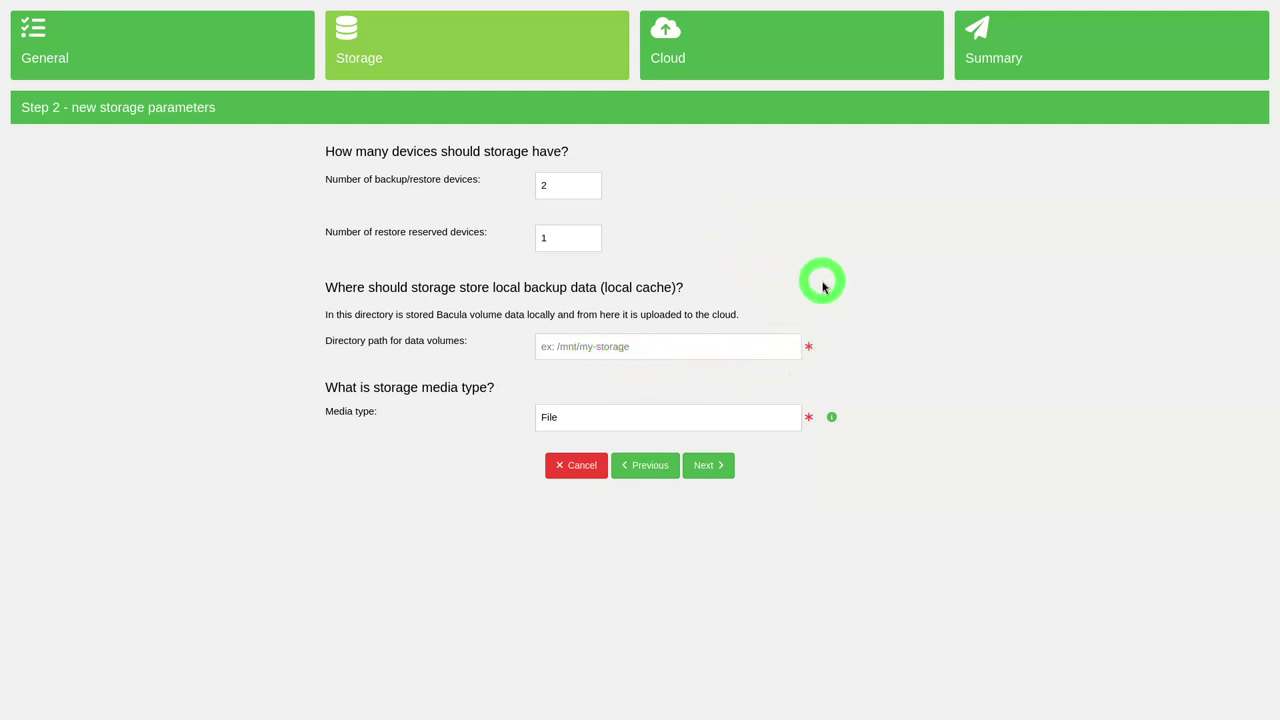
Step: In the debian terminal session, look up the bacula-sd process's user and group with ps -o user,group,comm -C bacula-sd
key("alt+Tab")
key("ctrl+Page_Up")
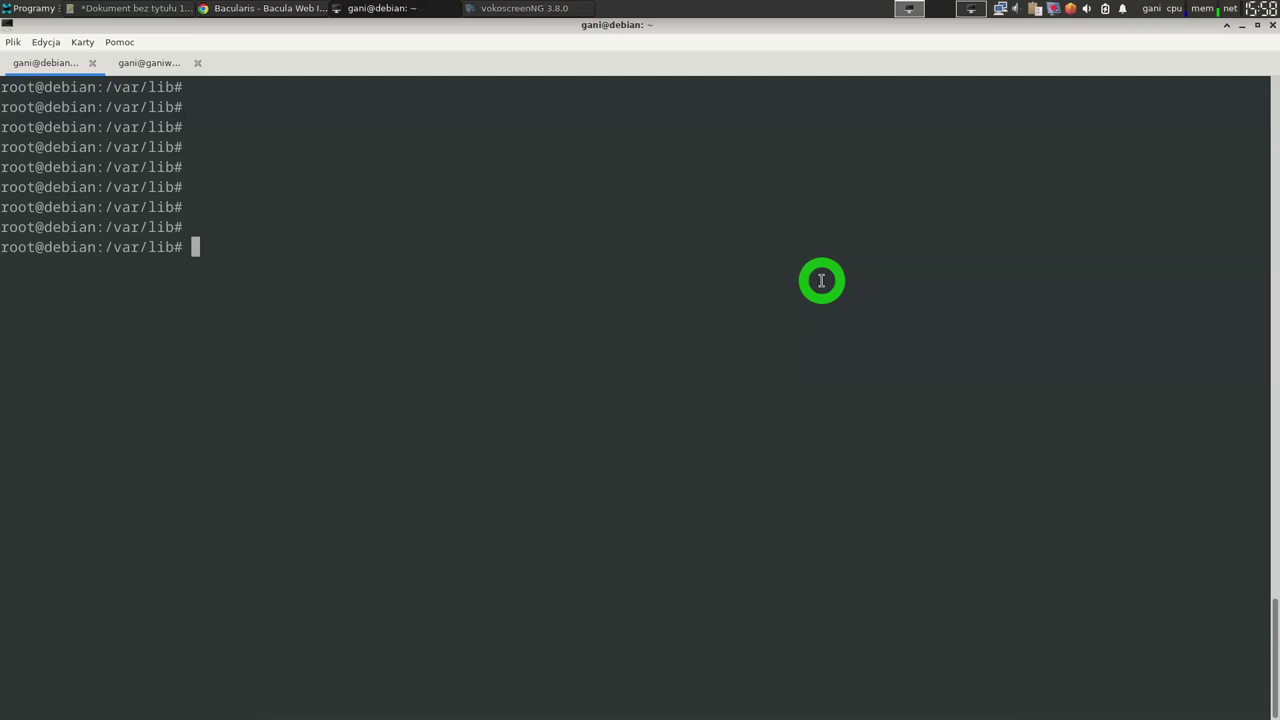
type("ps -o user,group,co")
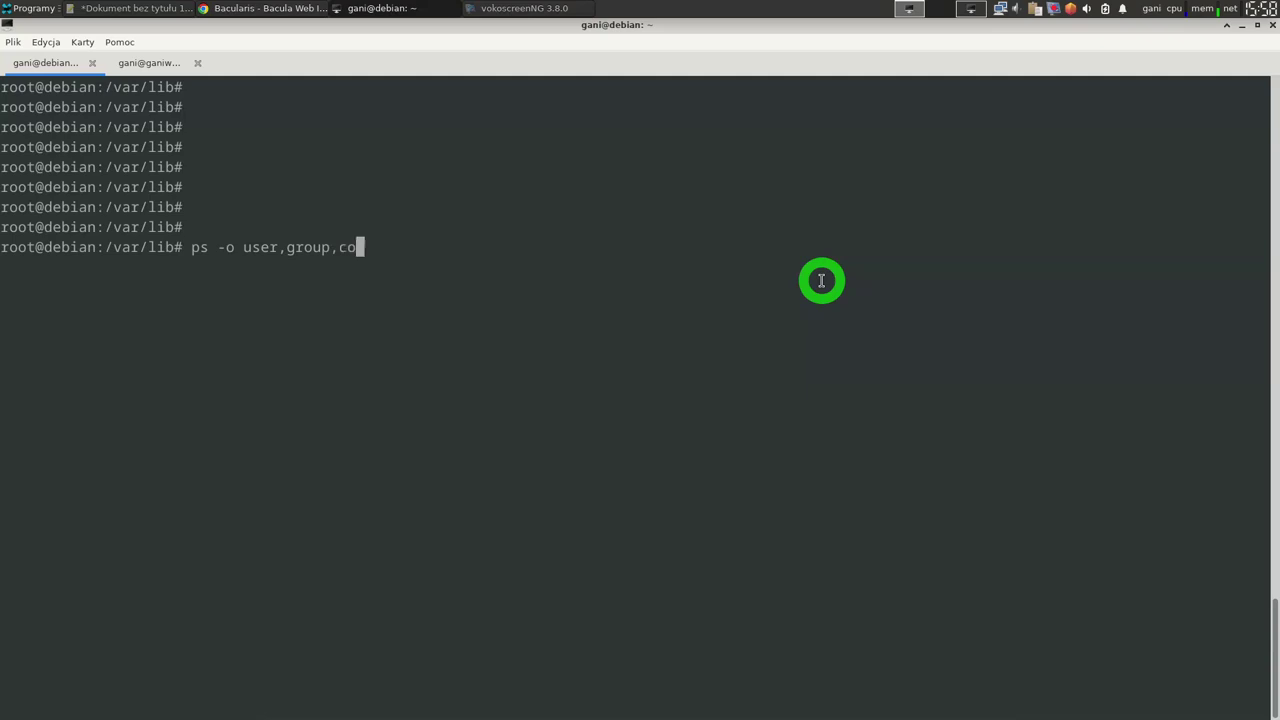
type("mm -C bacula-sd")
key("Return")
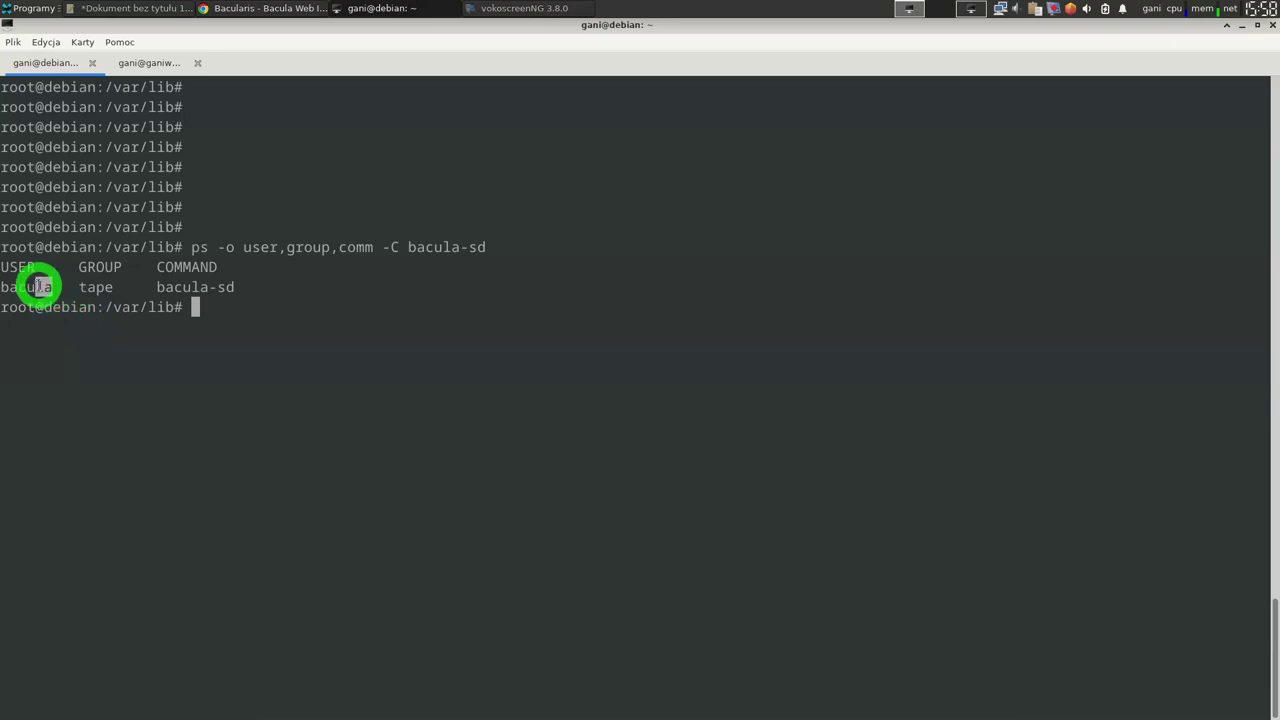
left_click_drag(53, 288, 5, 268)
left_click(40, 297)
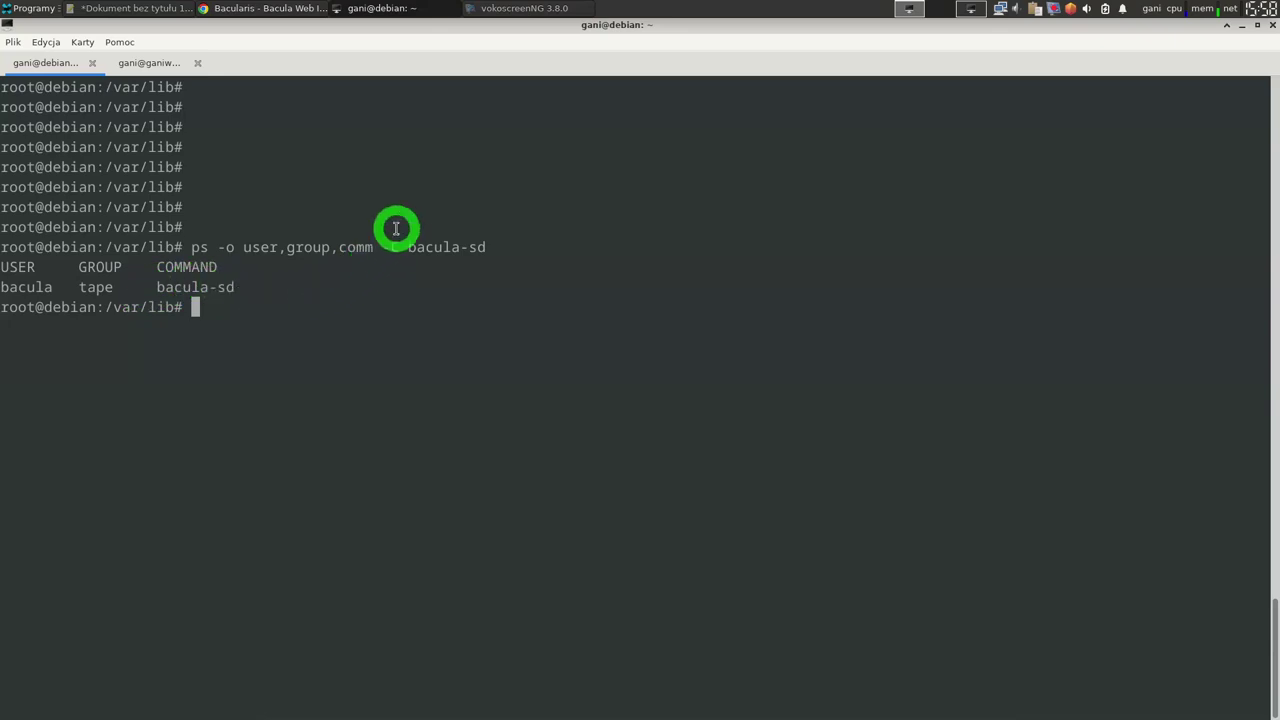
Step: Create the directory /var/lib/bacula-storage with mkdir -p for the local cache
type("mkdir -p /var/li")
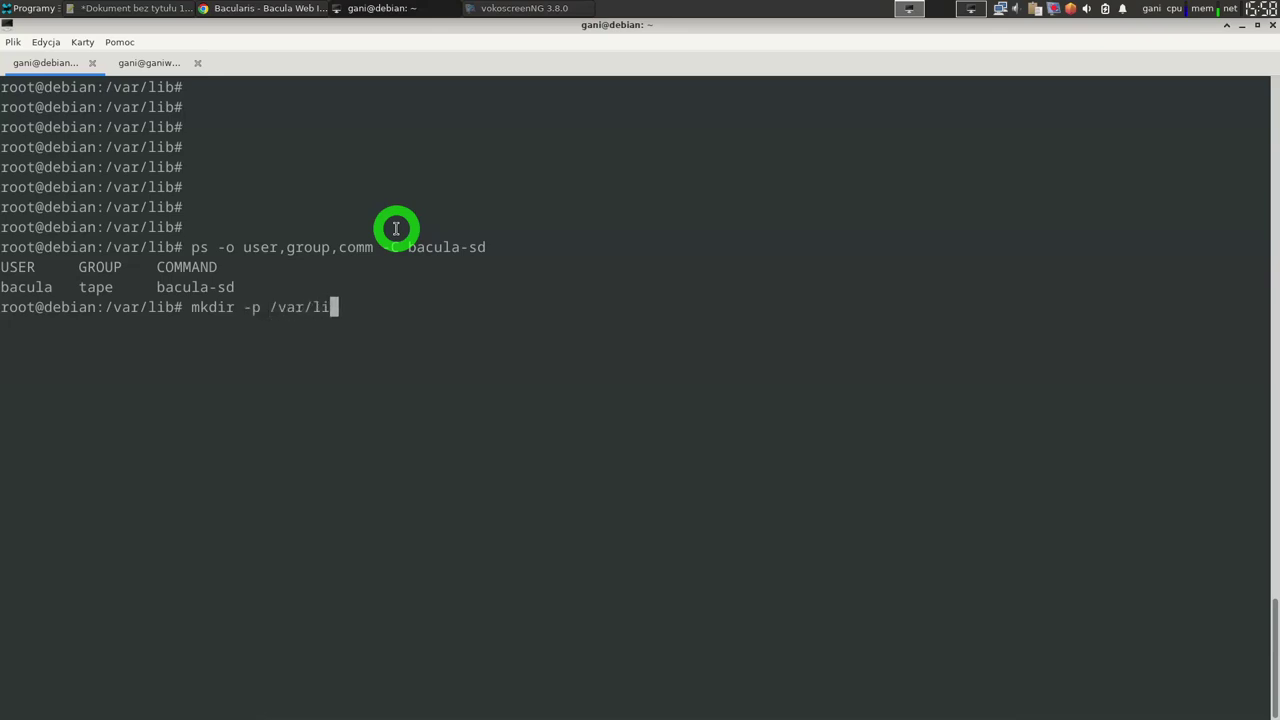
type("b/bacula-storage")
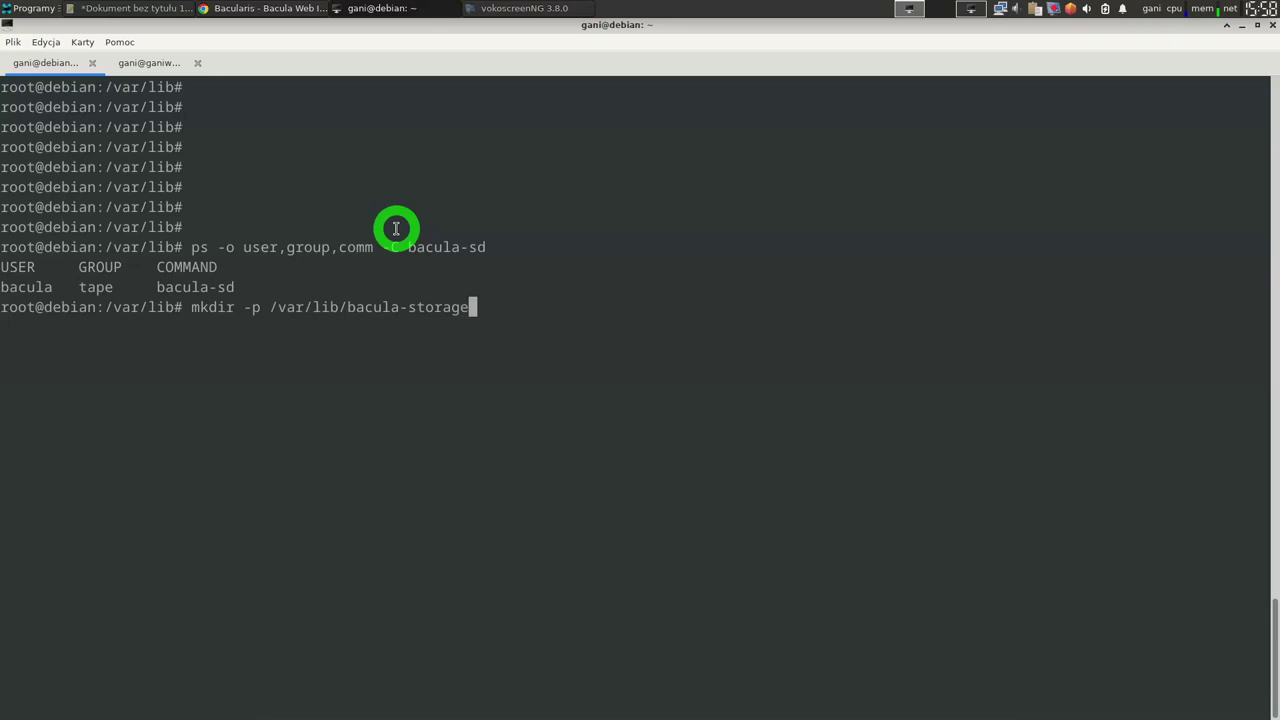
key("Return")
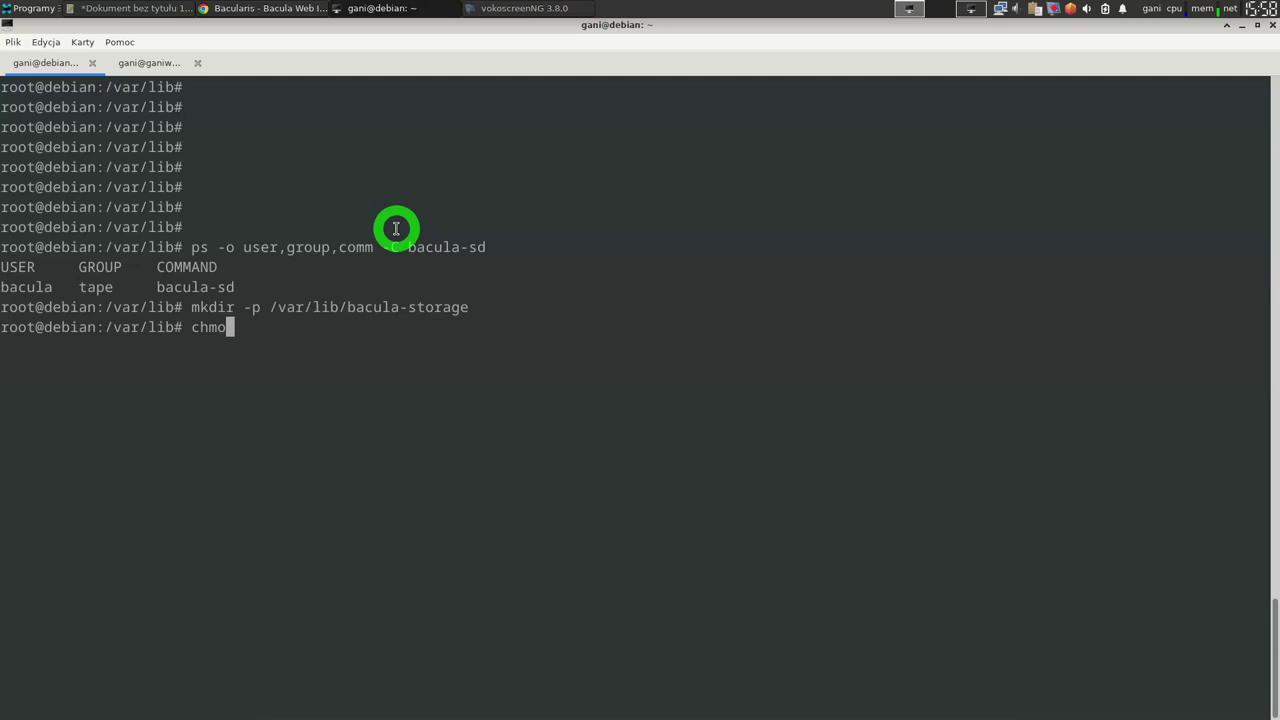
Step: Set the permissions of /var/lib/bacula-storage/ to 750 with chmod
type("50 /var/li")
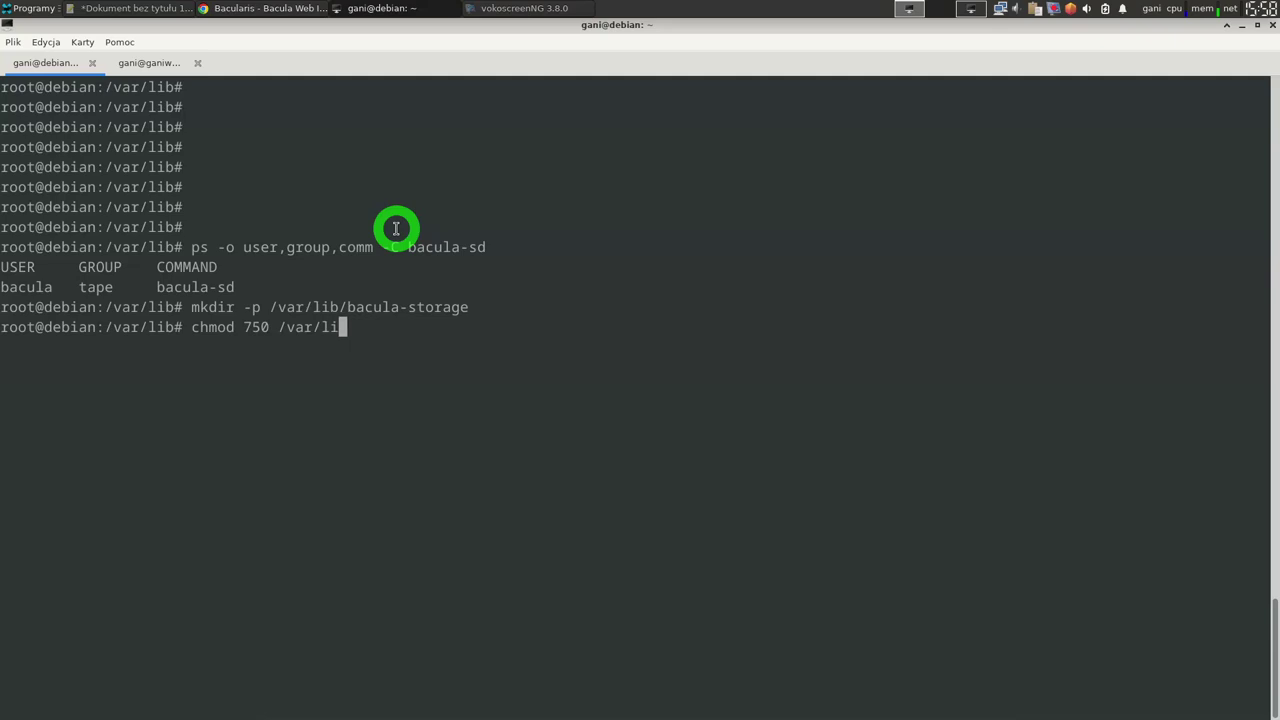
type("b/bacula-sto")
key("Tab")
key("Return")
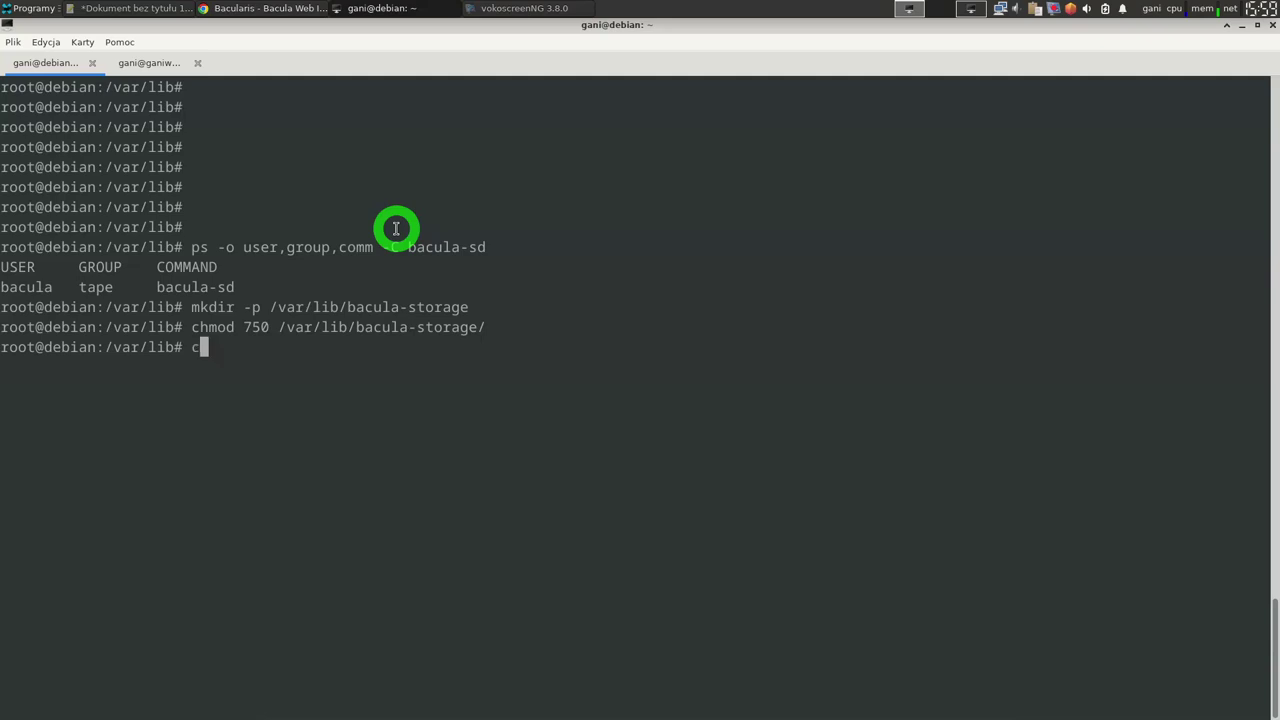
Step: Change the ownership of /var/lib/bacula-storage/ to bacula:tape with chown
type("chown bacula:tape /va")
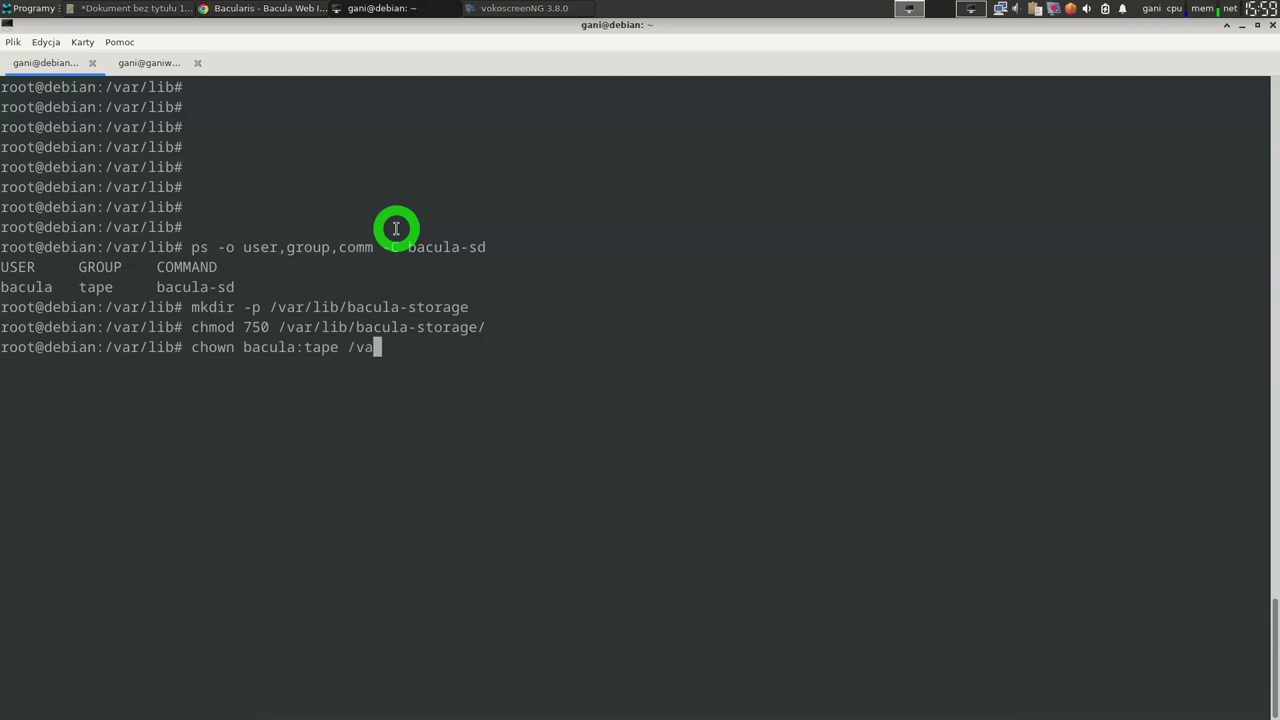
type("r/lib/bacula-sto")
key("Tab")
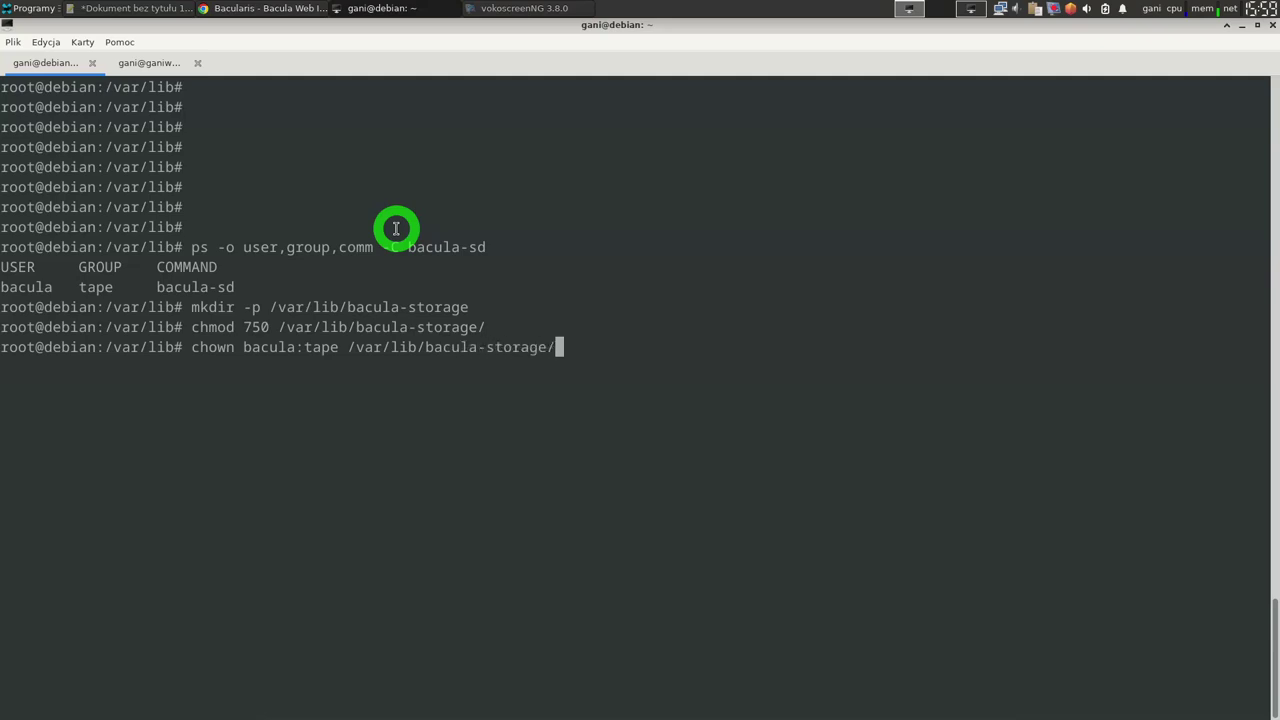
key("Return")
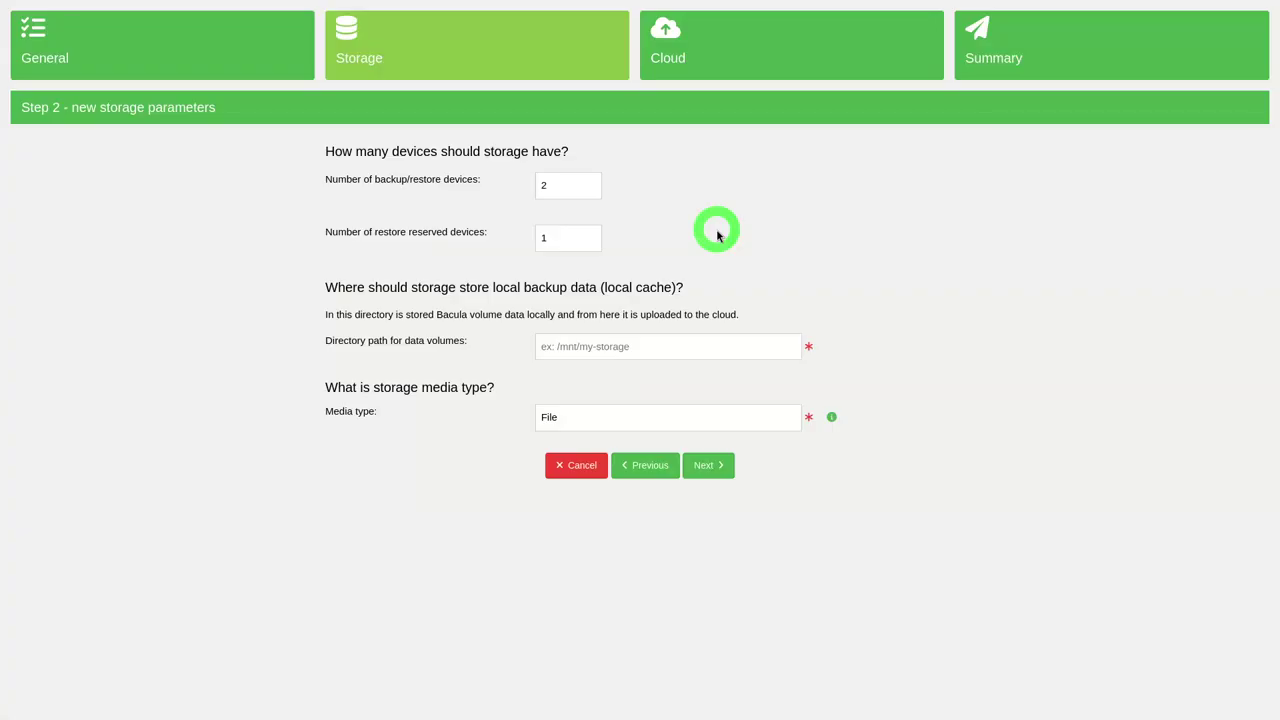
Step: In the Bacularis wizard, set the data volumes directory to /var/lib/bacula-storage and the media type to MyCloudVol, and continue to the cloud parameters
left_click(614, 341)
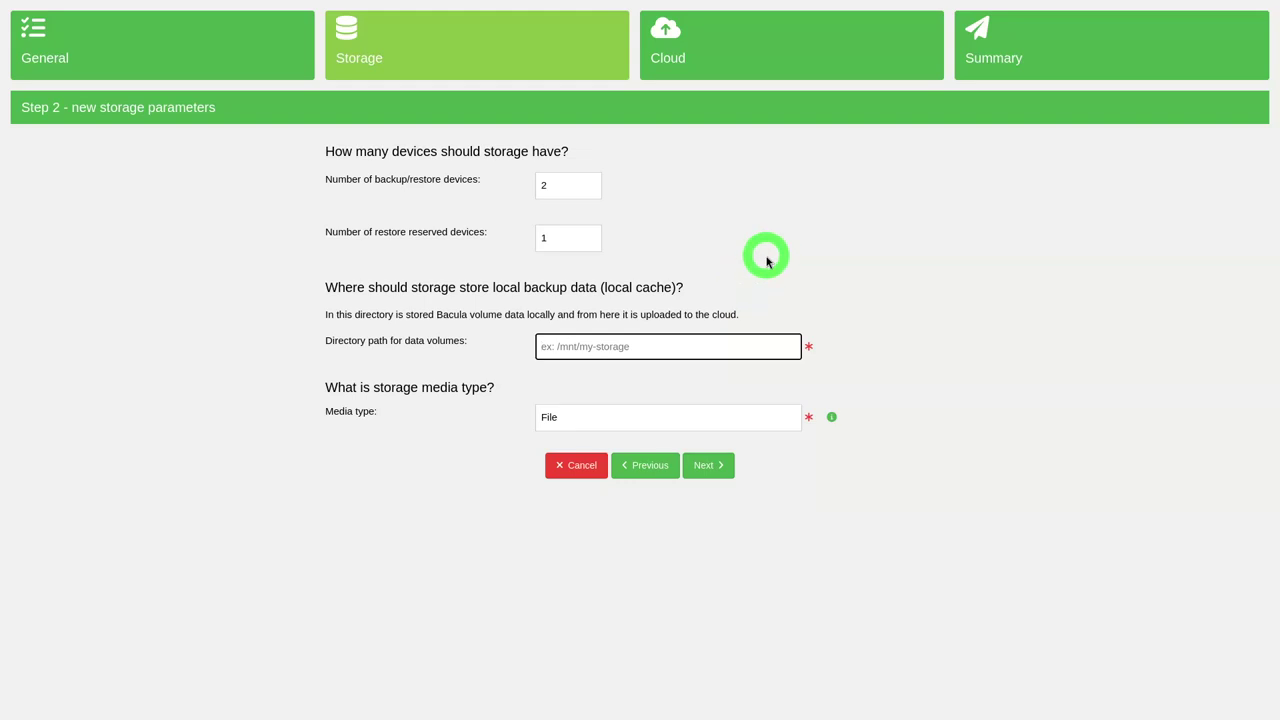
type("/var/lib/bacula-storage")
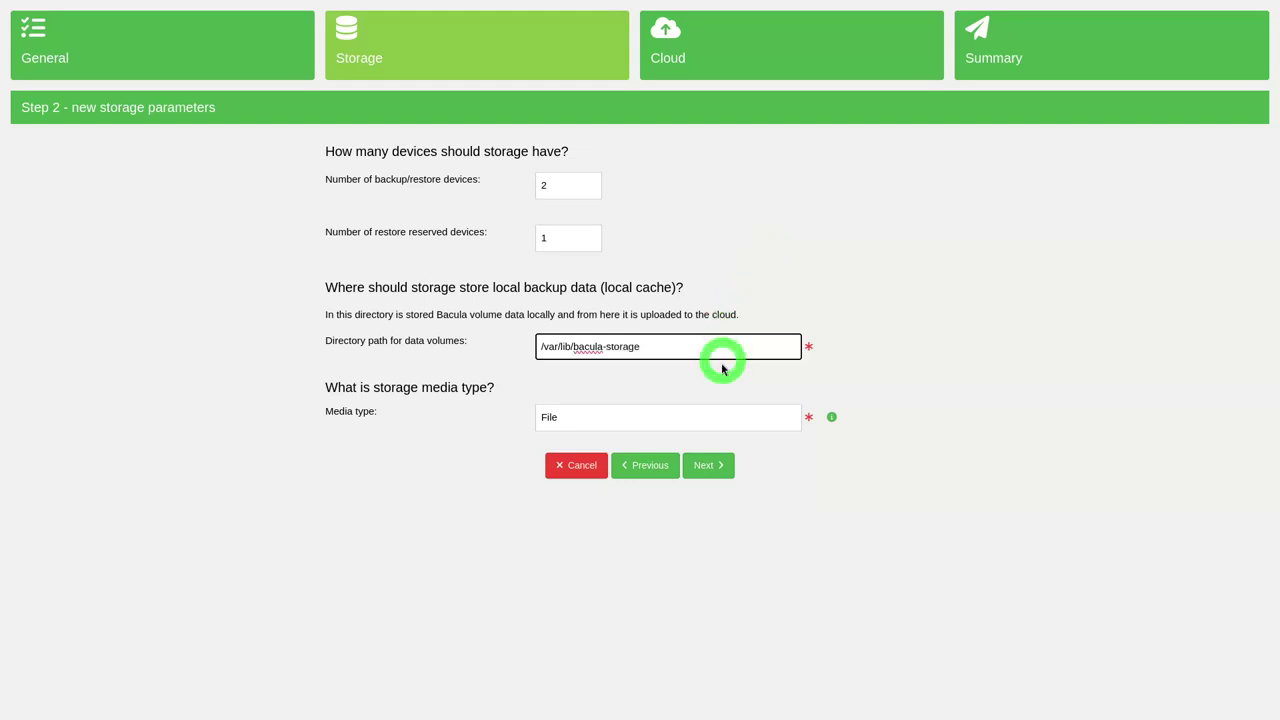
left_click(608, 417)
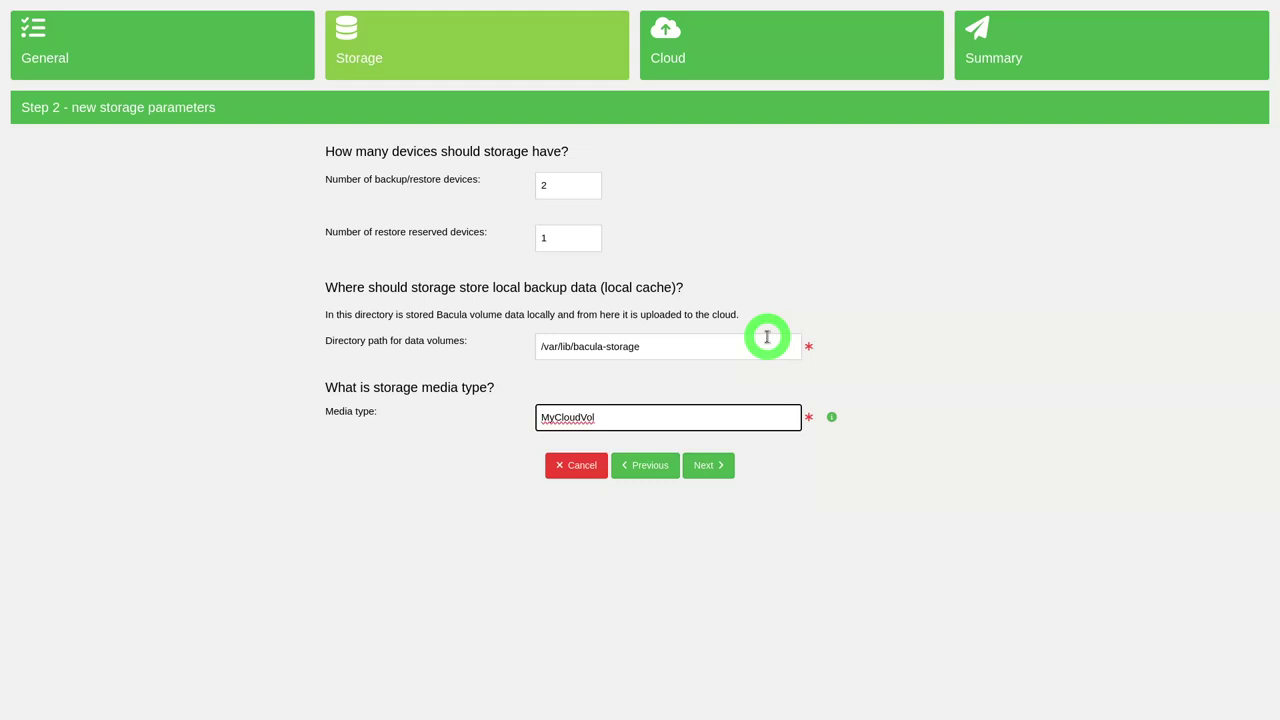
left_click(702, 467)
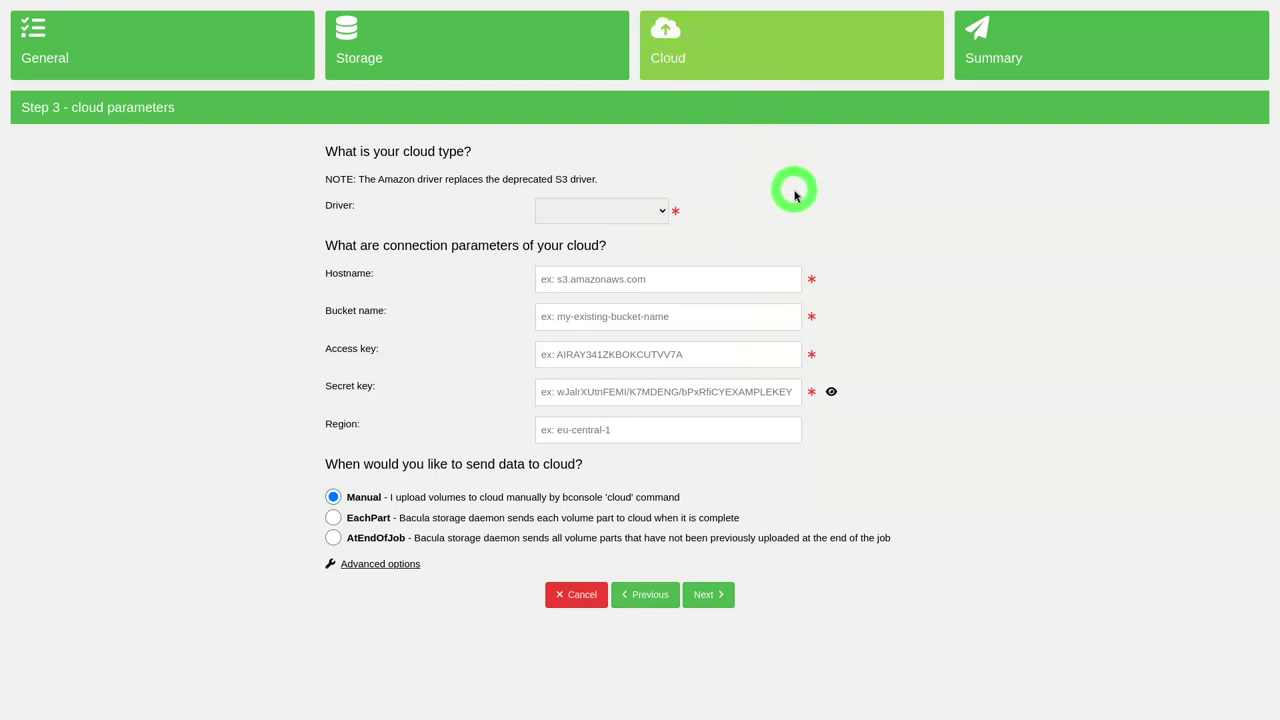
Step: Set the cloud driver to Amazon, the hostname to 10.0.0.1:9000 and the bucket name to demo123
key("alt+Tab")
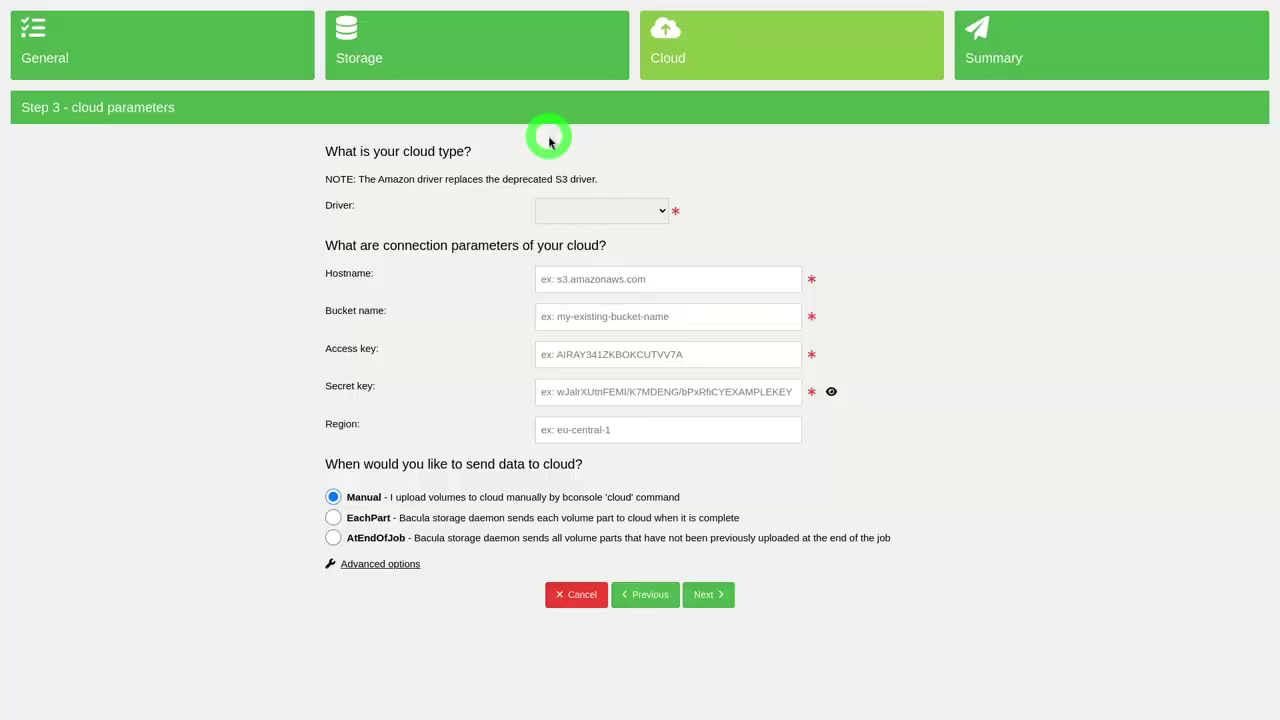
left_click(571, 207)
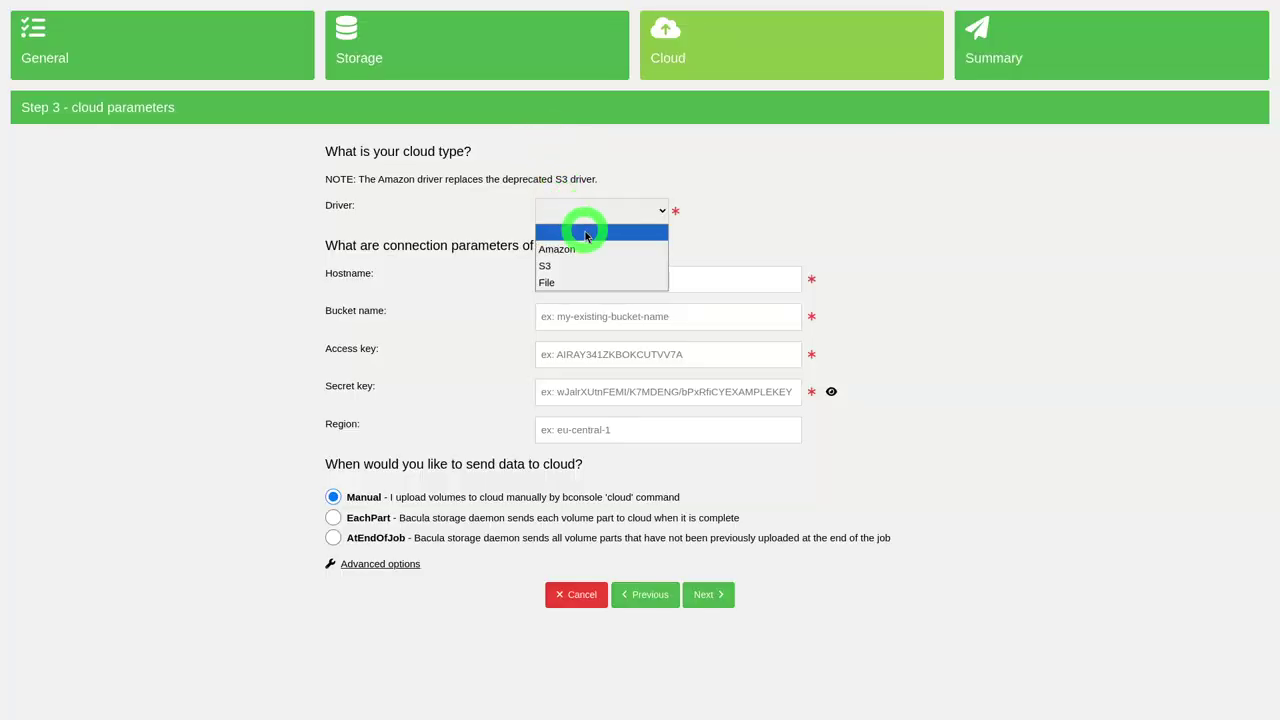
left_click(586, 248)
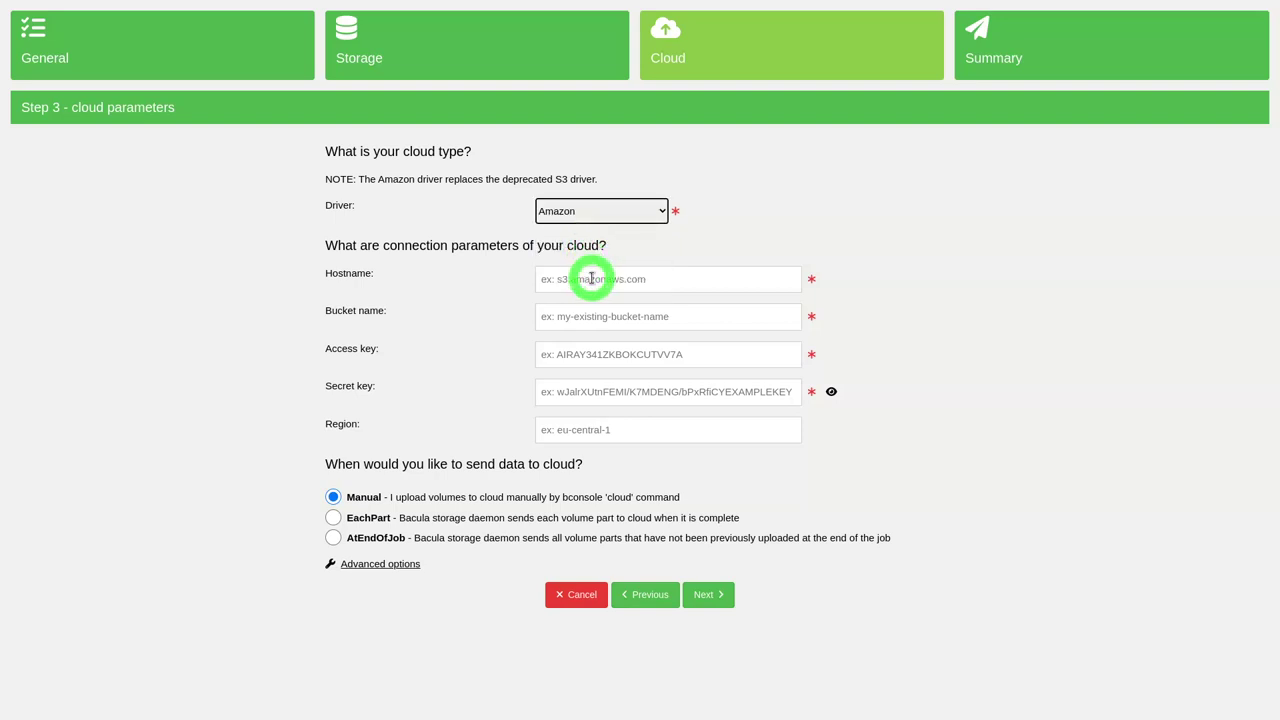
left_click(591, 279)
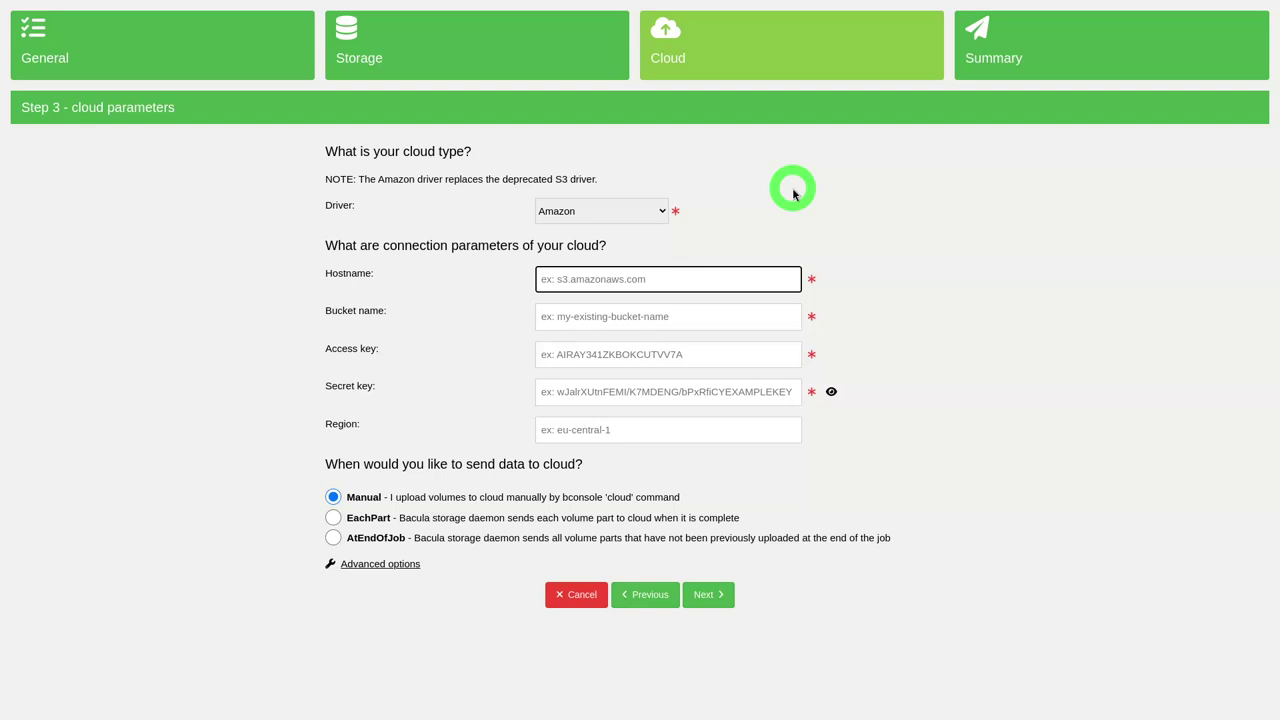
type("10.0.0.1:9000")
left_click(655, 317)
type("demo123")
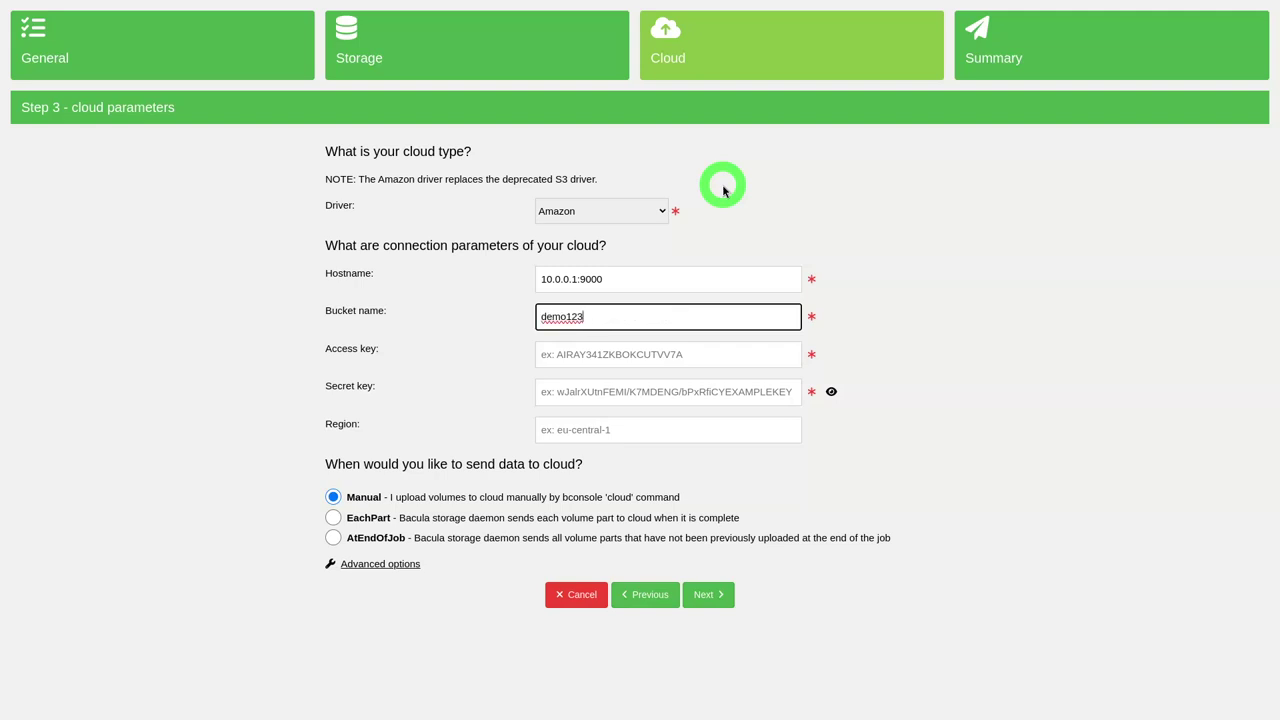
Step: Copy the access key from the open text document into the wizard's access key field
key("alt+Tab")
left_click(688, 297)
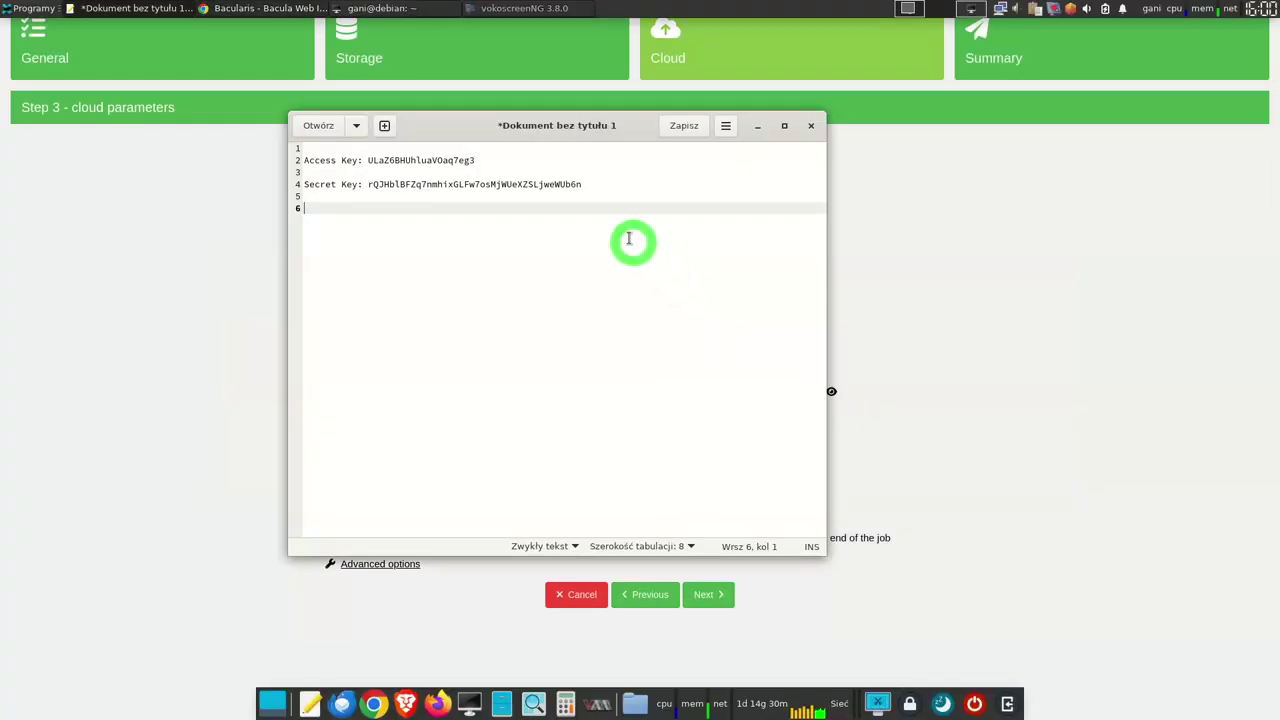
left_click_drag(471, 160, 379, 160)
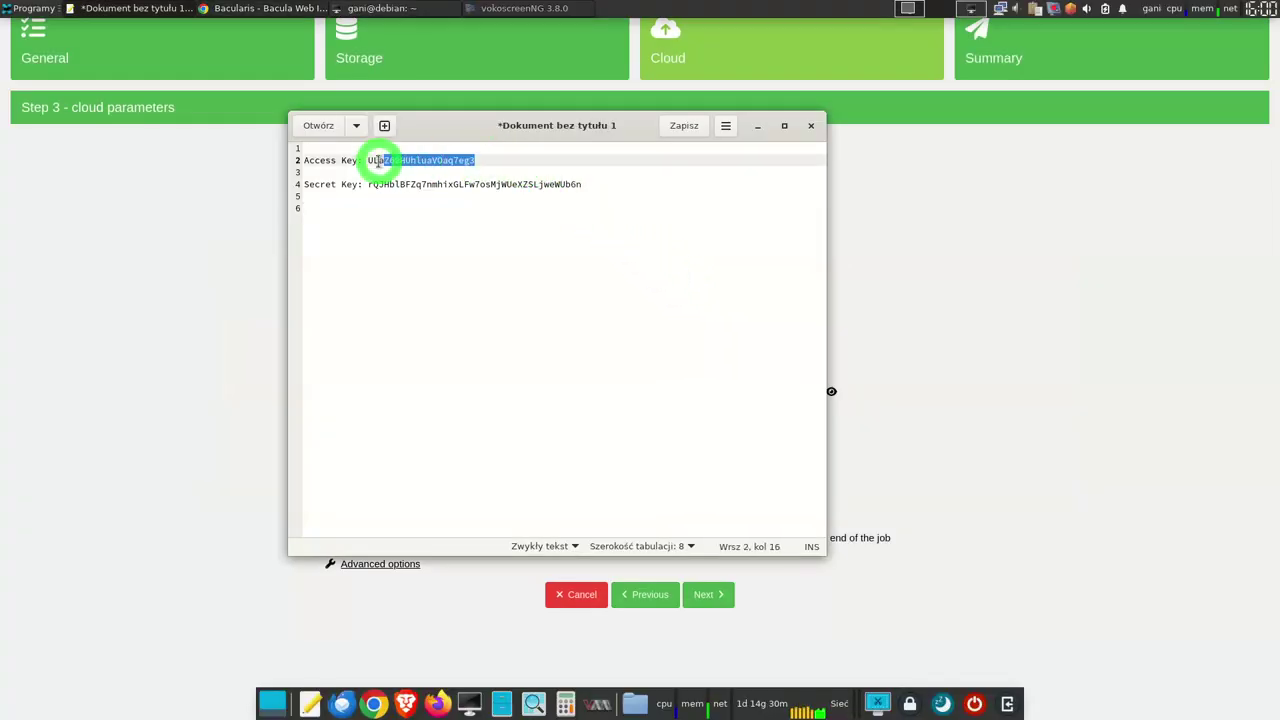
left_click(194, 334)
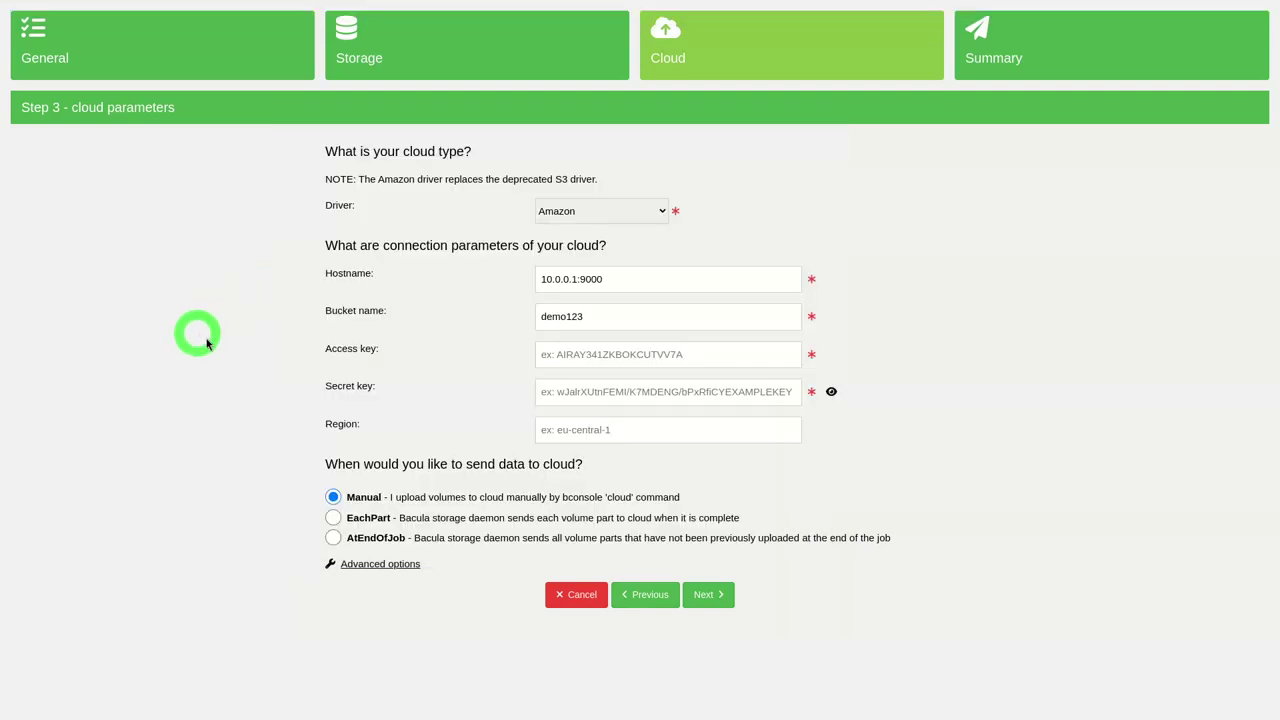
left_click(610, 362)
Step: Copy the secret key from the text document into the wizard's secret key field
key("alt+Tab")
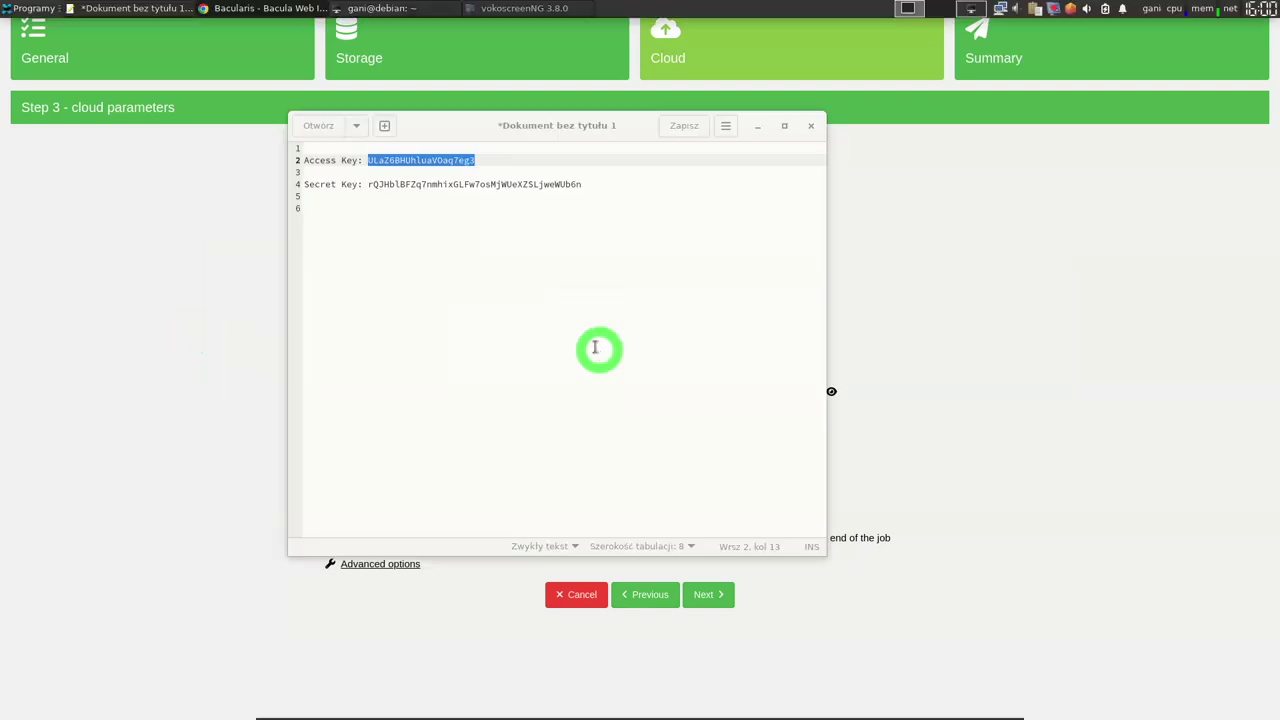
left_click_drag(582, 184, 374, 187)
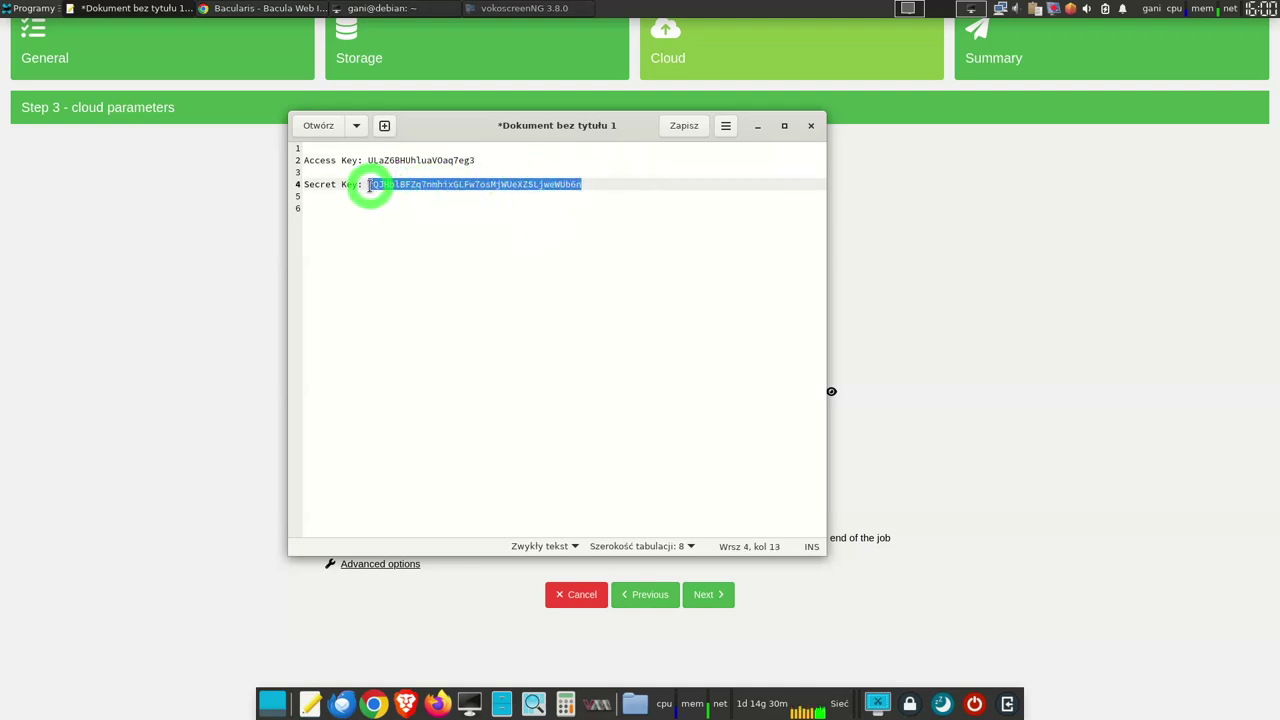
left_click(166, 357)
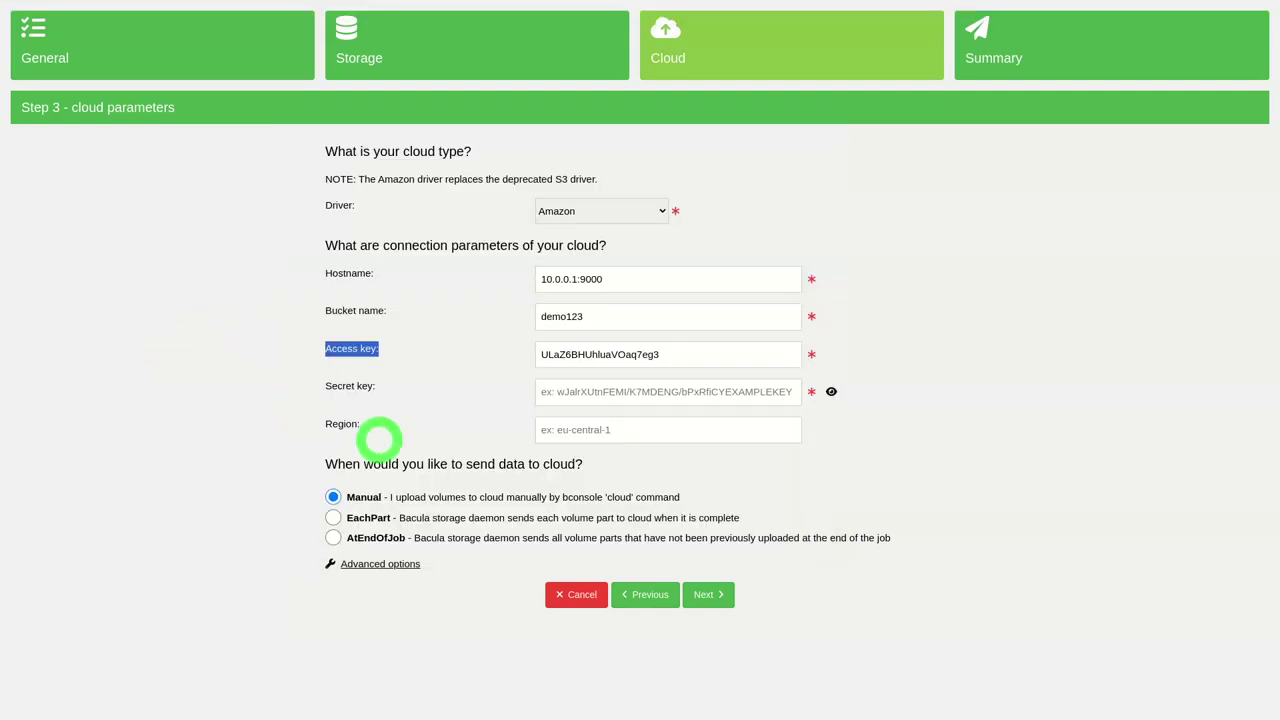
left_click(587, 391)
key("ctrl+v")
left_click(851, 437)
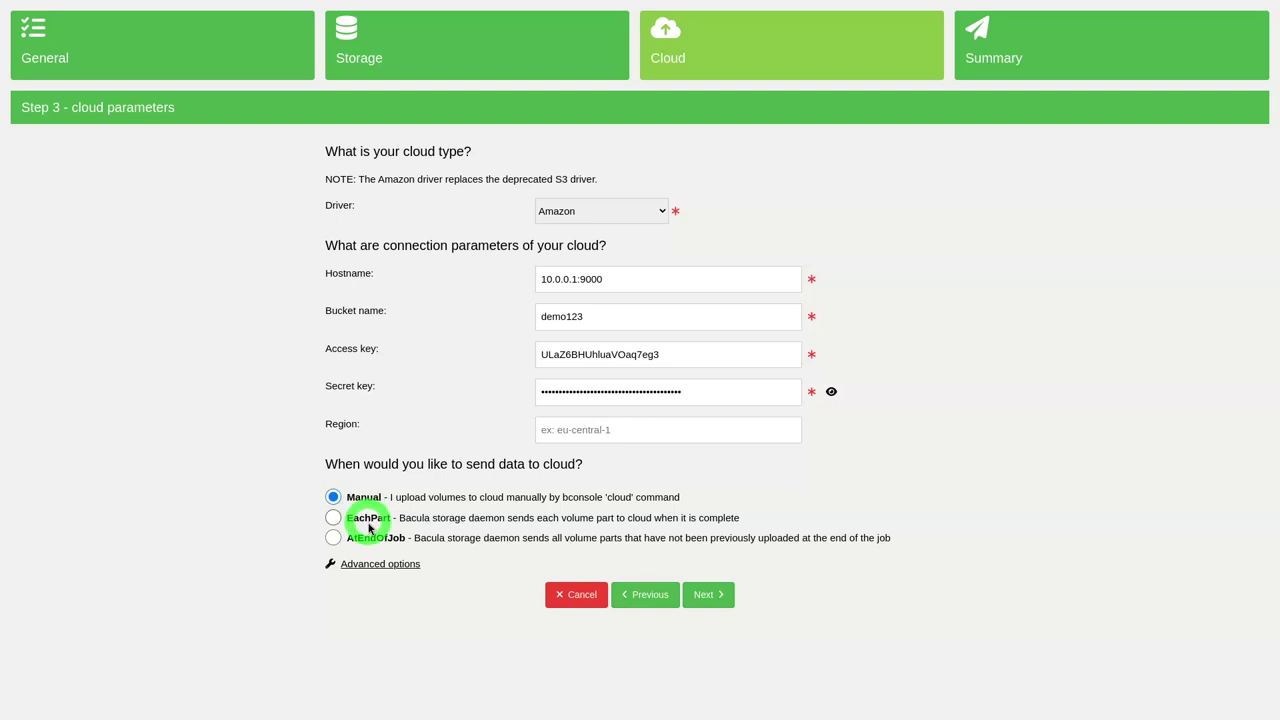
left_click(410, 565)
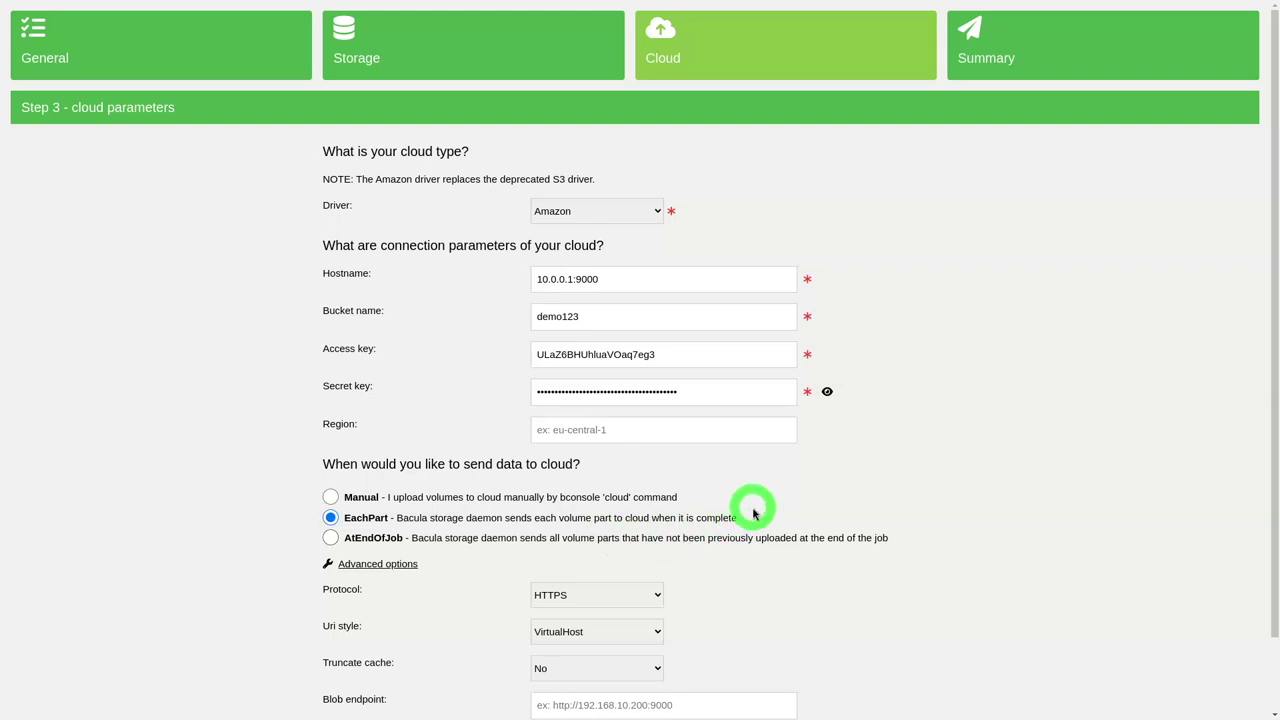
scroll(753, 513, "down", 2)
left_click(640, 515)
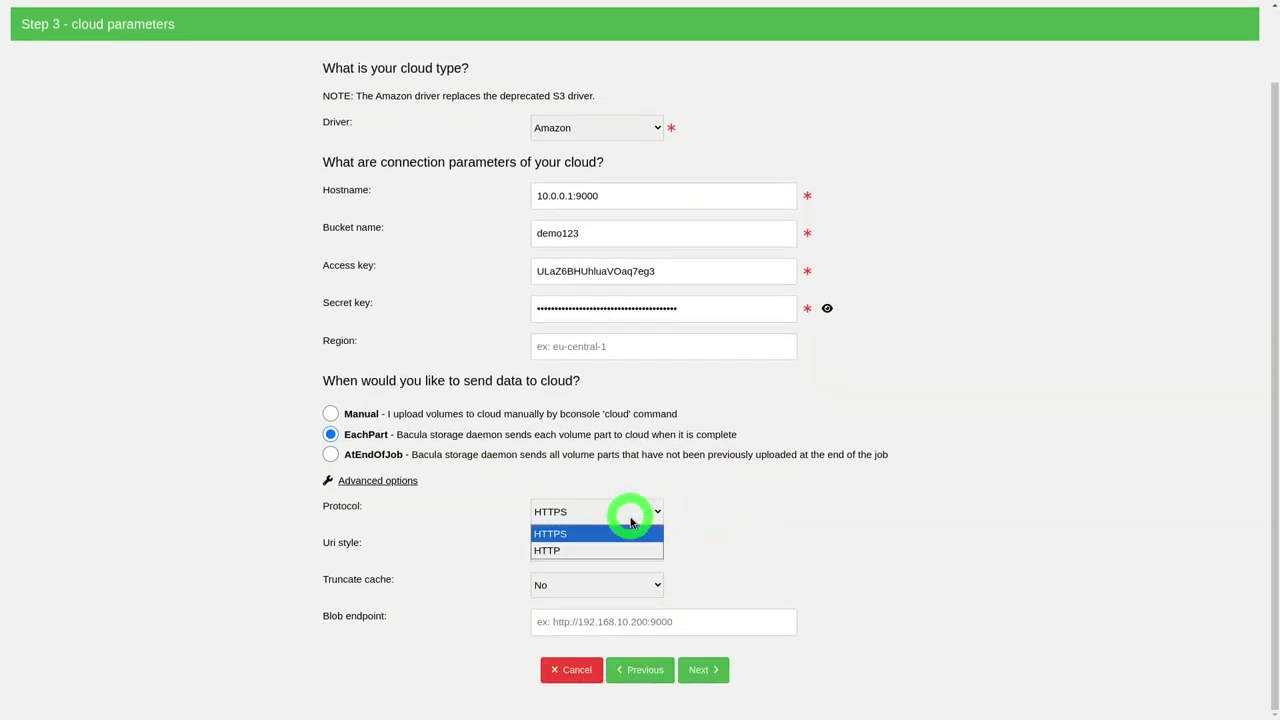
left_click(620, 550)
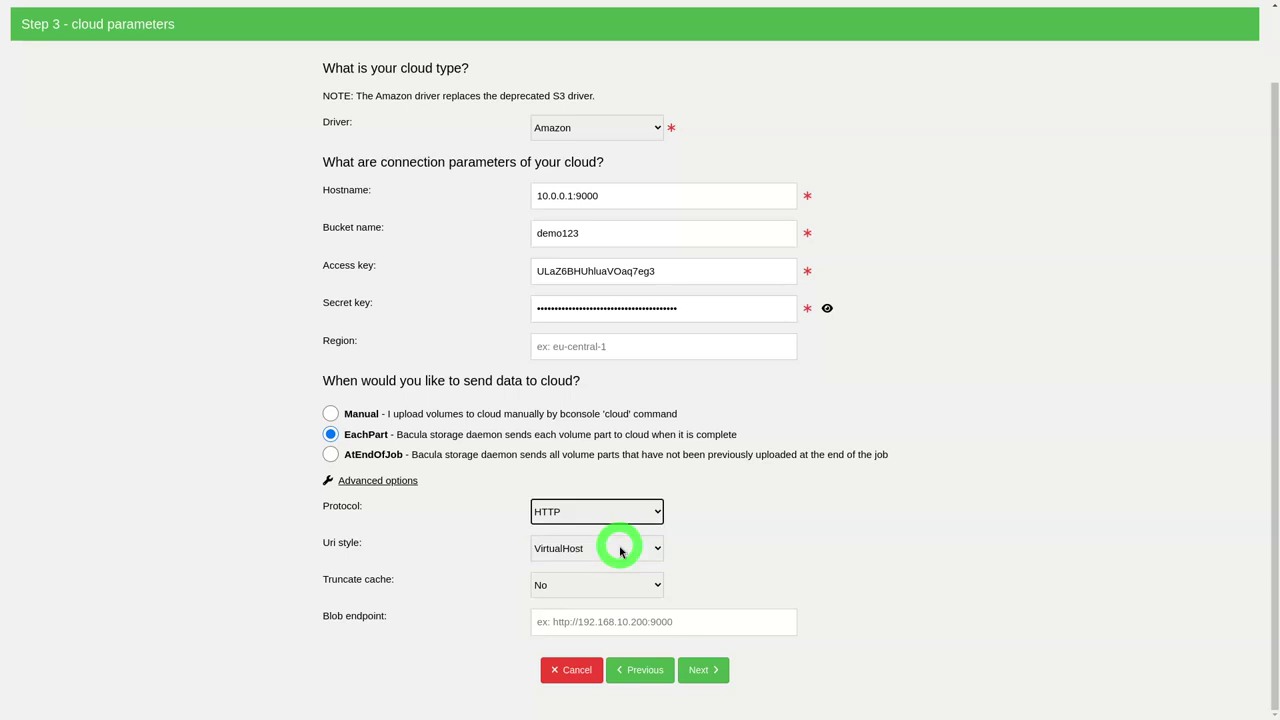
left_click(620, 551)
left_click(611, 588)
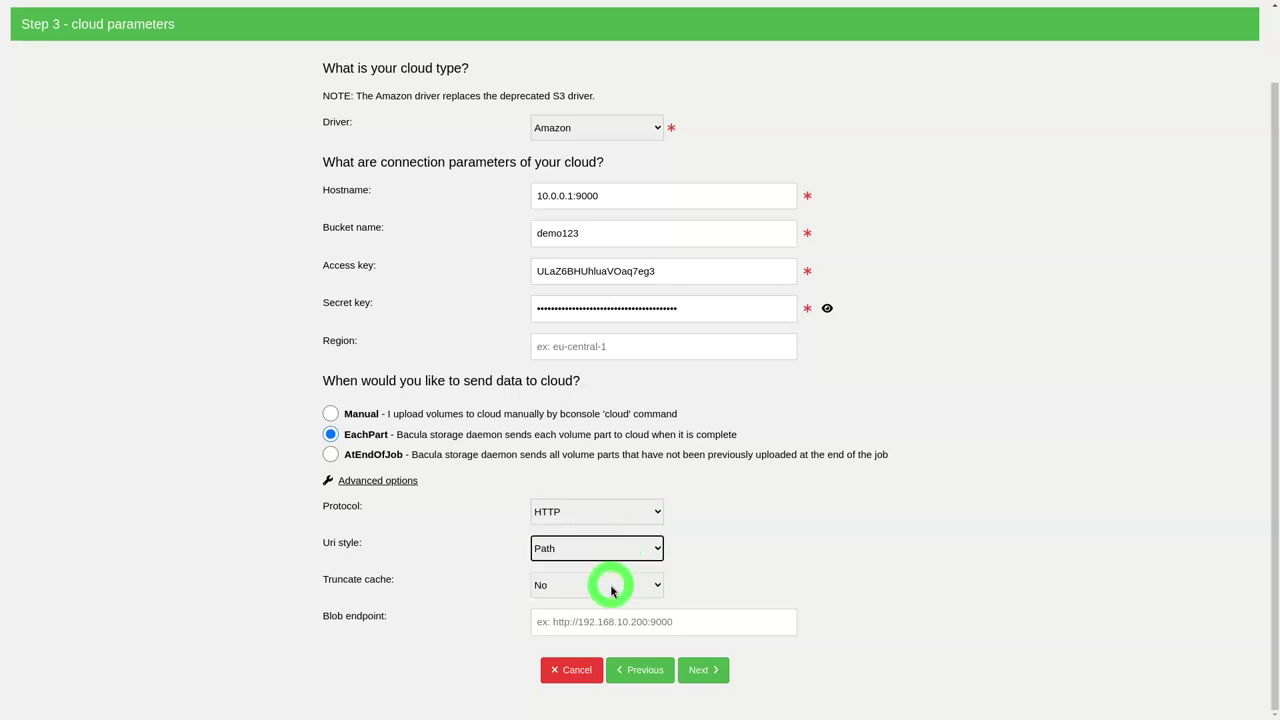
left_click(606, 621)
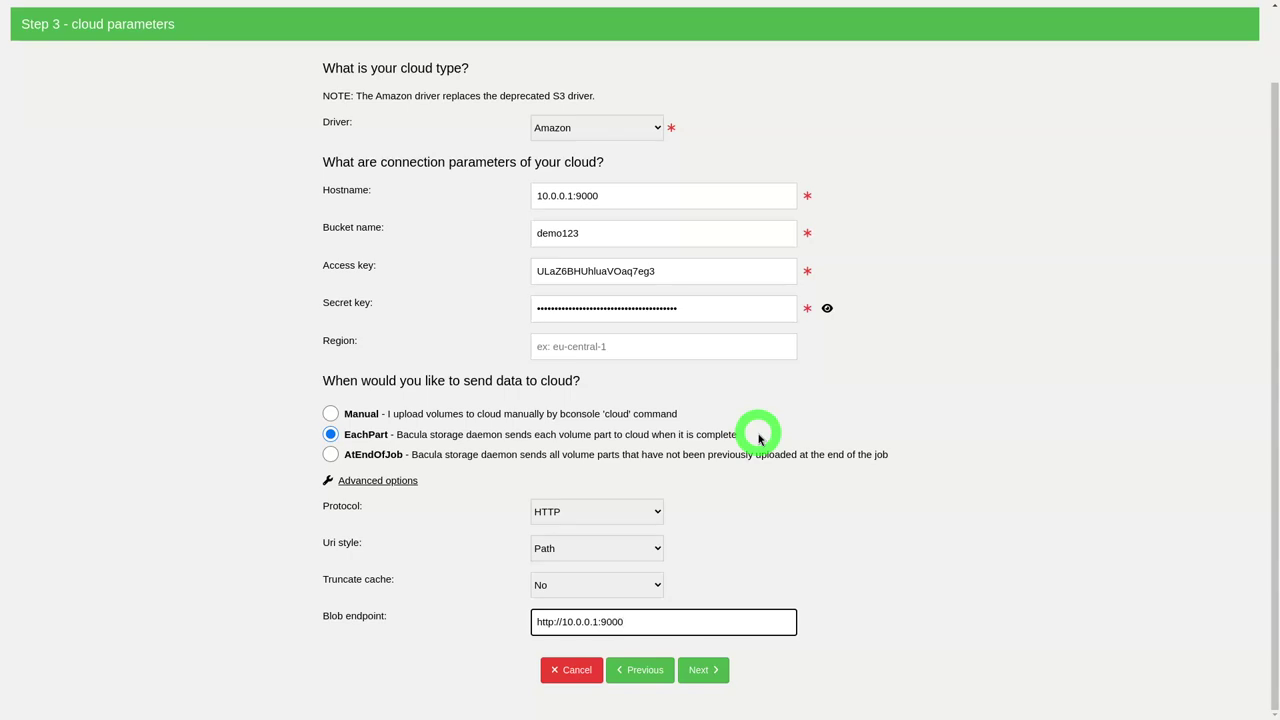
Step: Continue to the wizard summary, create the cloud storage and show page 4 of the storage list
left_click(700, 668)
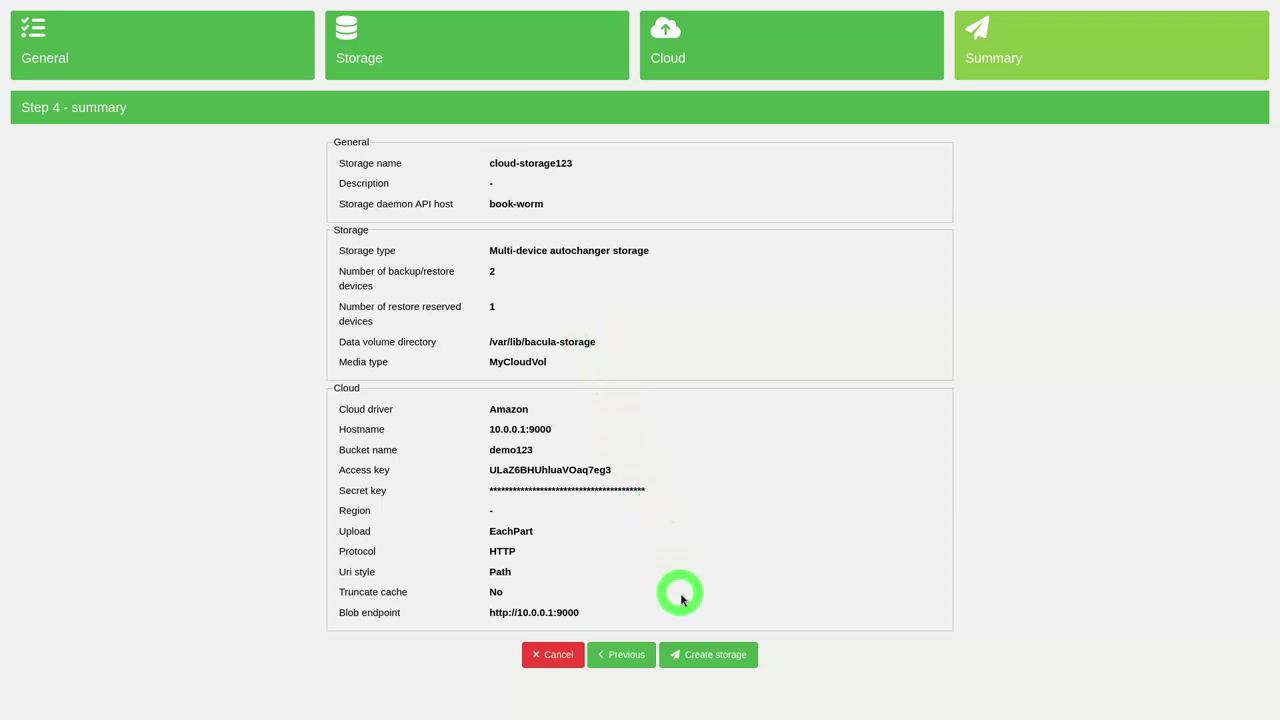
left_click(712, 655)
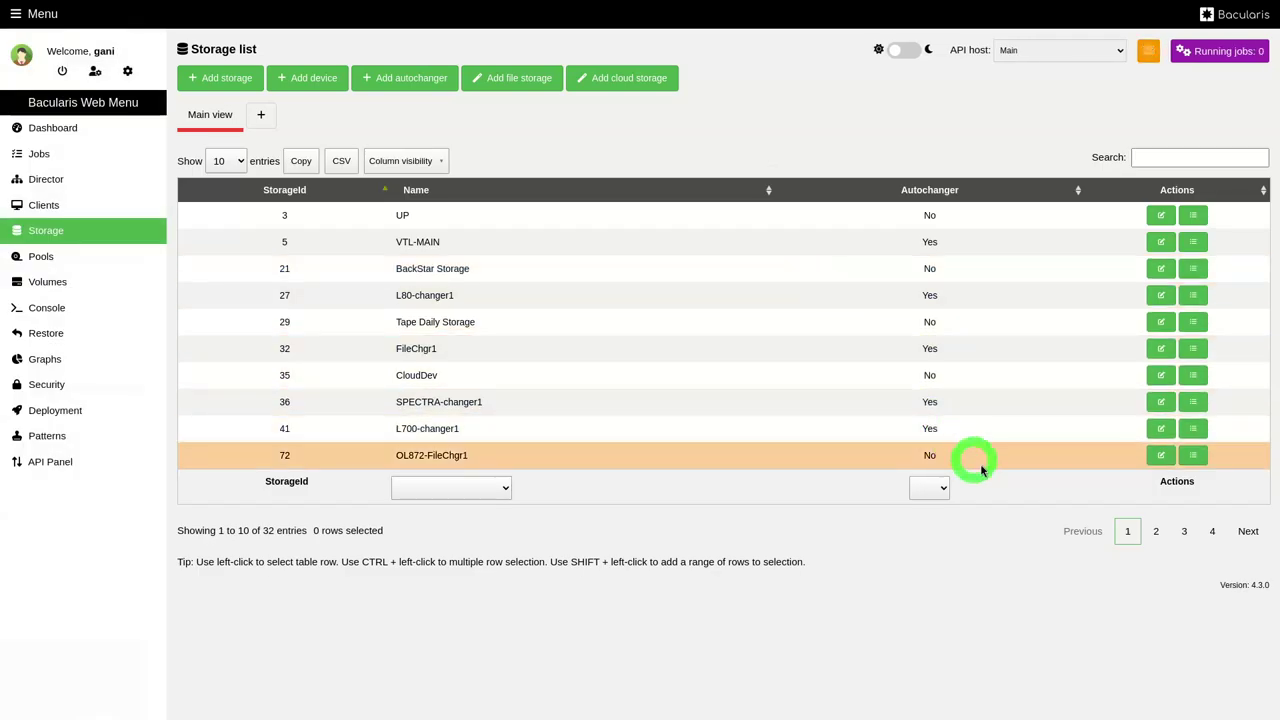
left_click(1212, 531)
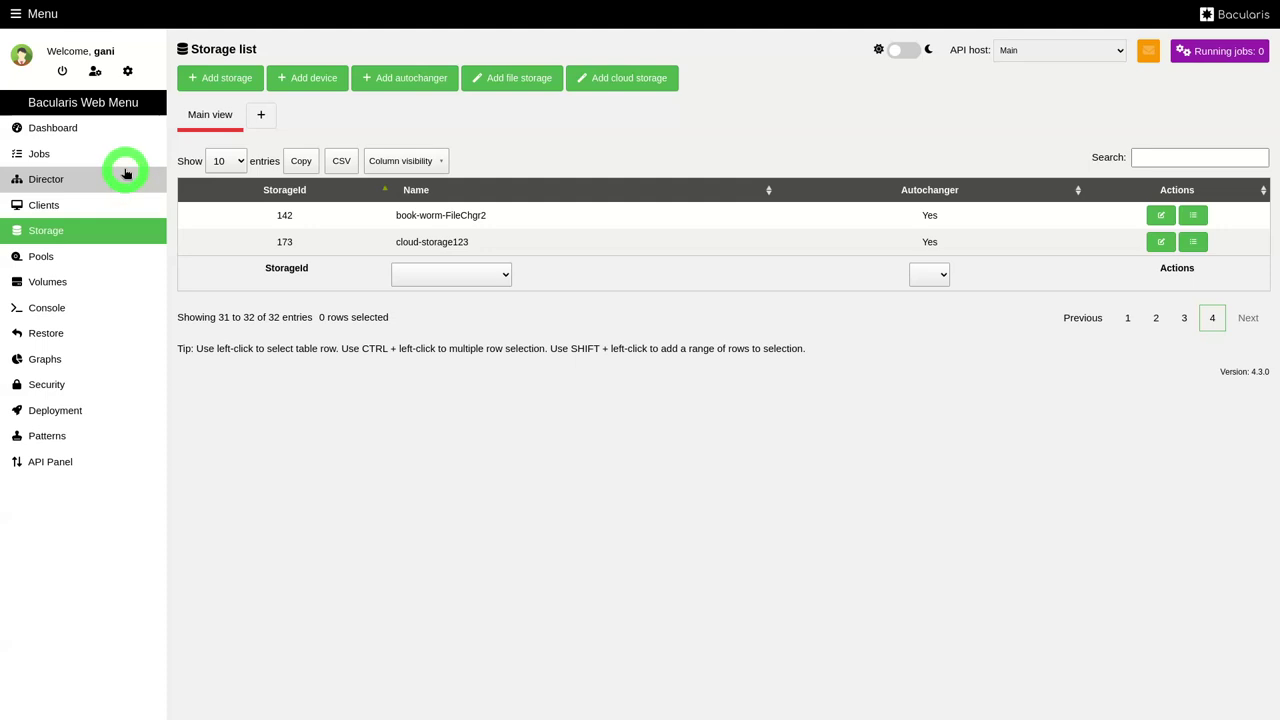
Step: From the dashboard, run the Bug Cyl job with cloud-storage123 as its storage
left_click(107, 138)
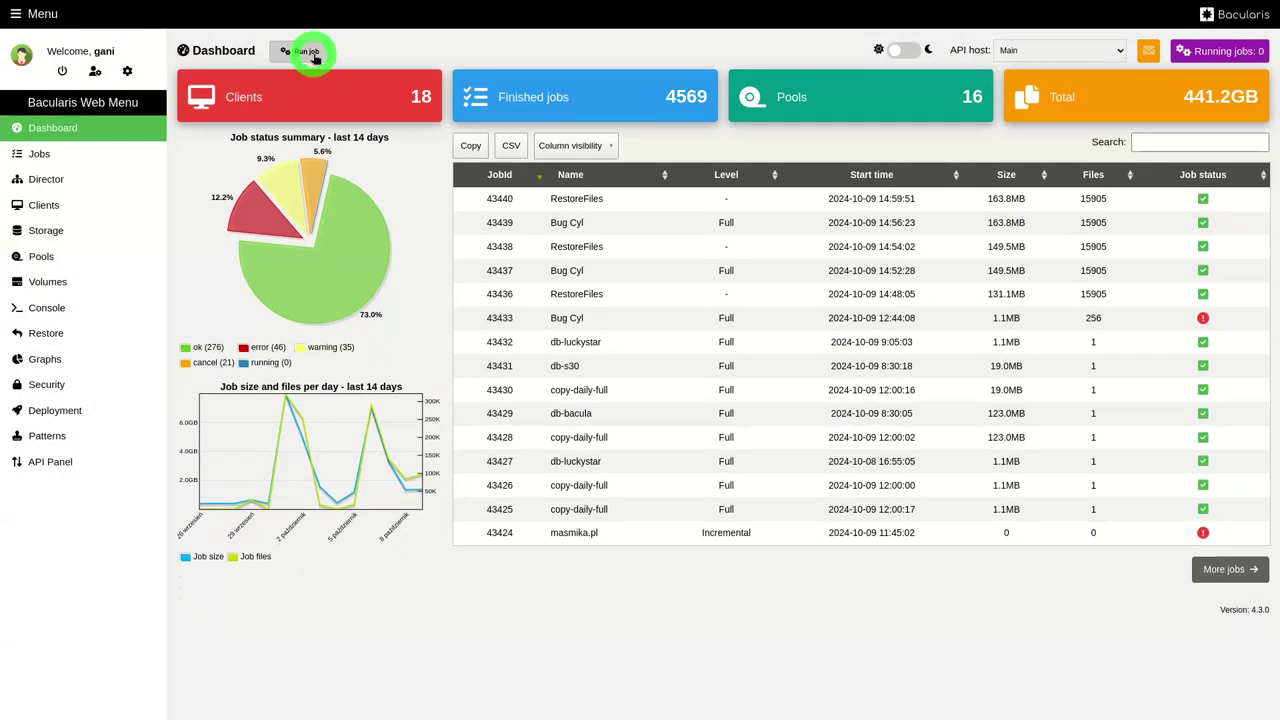
left_click(308, 53)
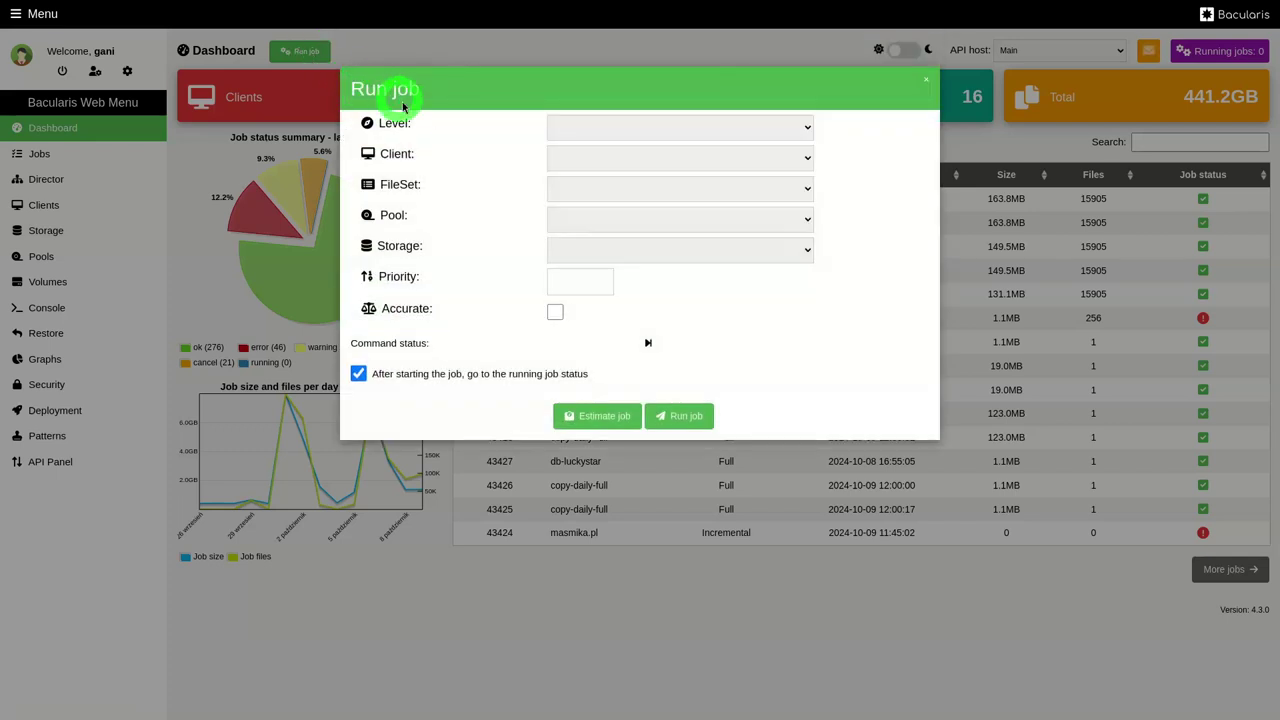
left_click(626, 136)
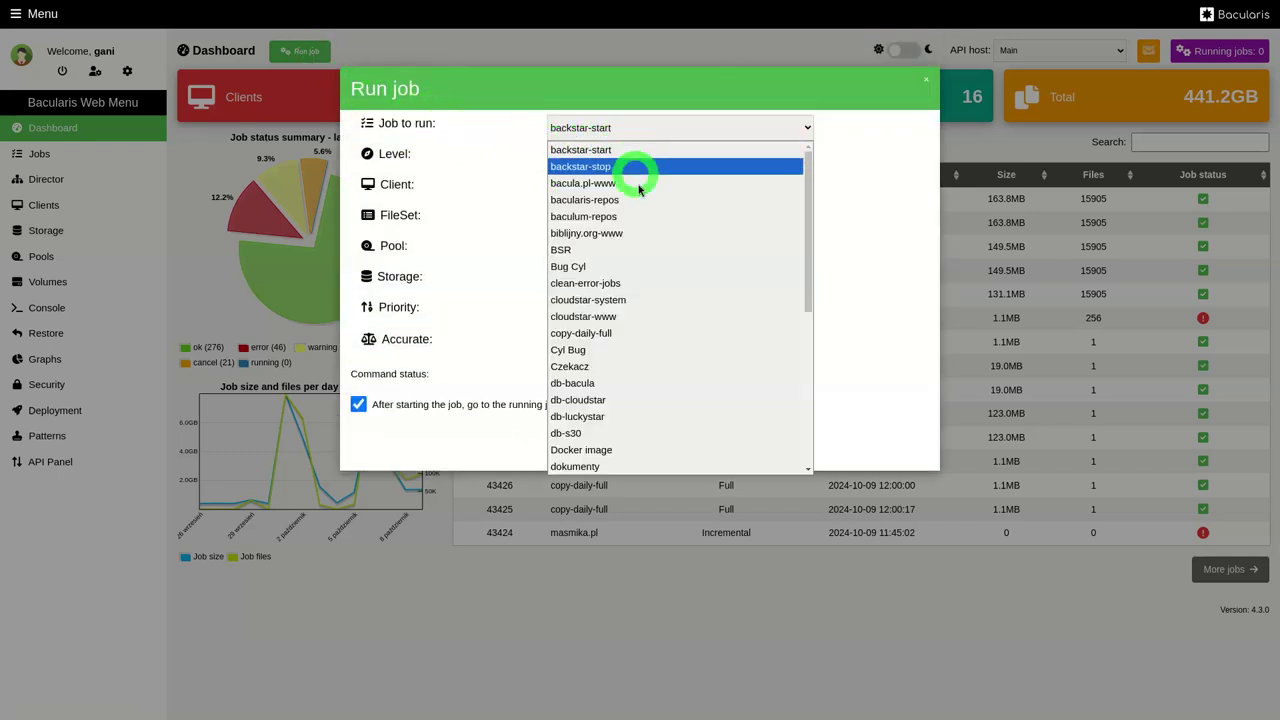
left_click(638, 266)
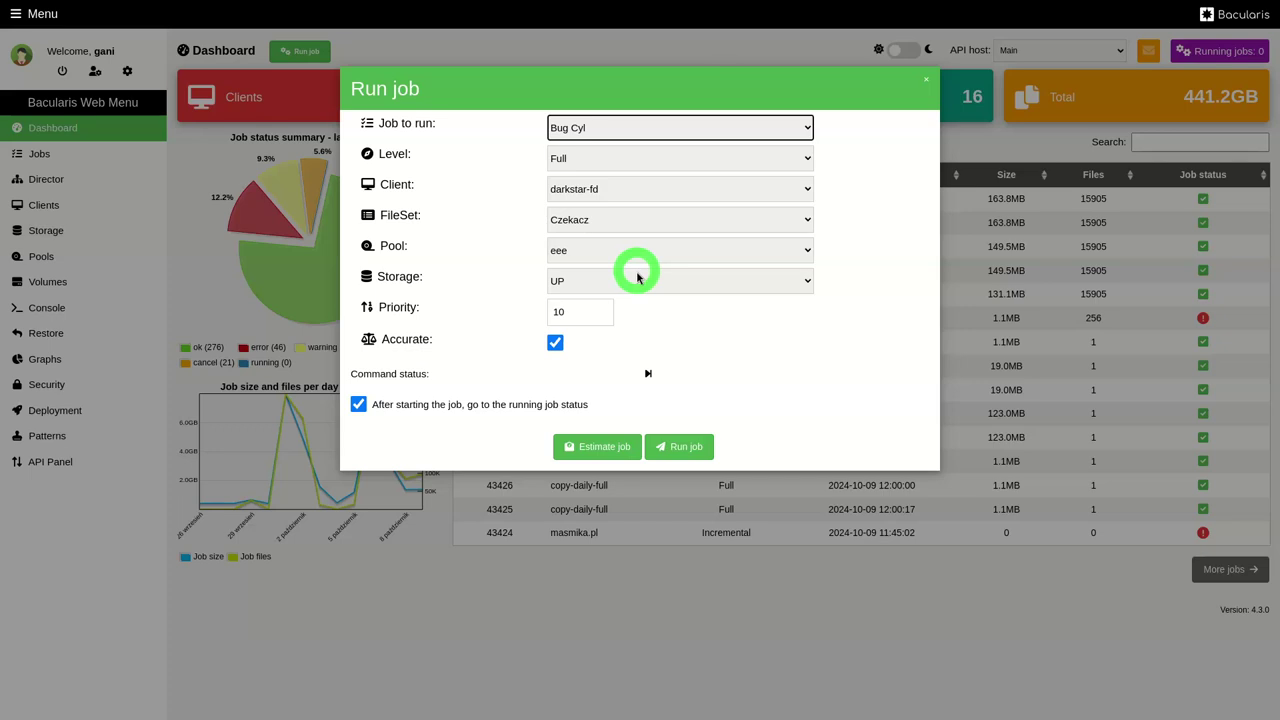
left_click(598, 283)
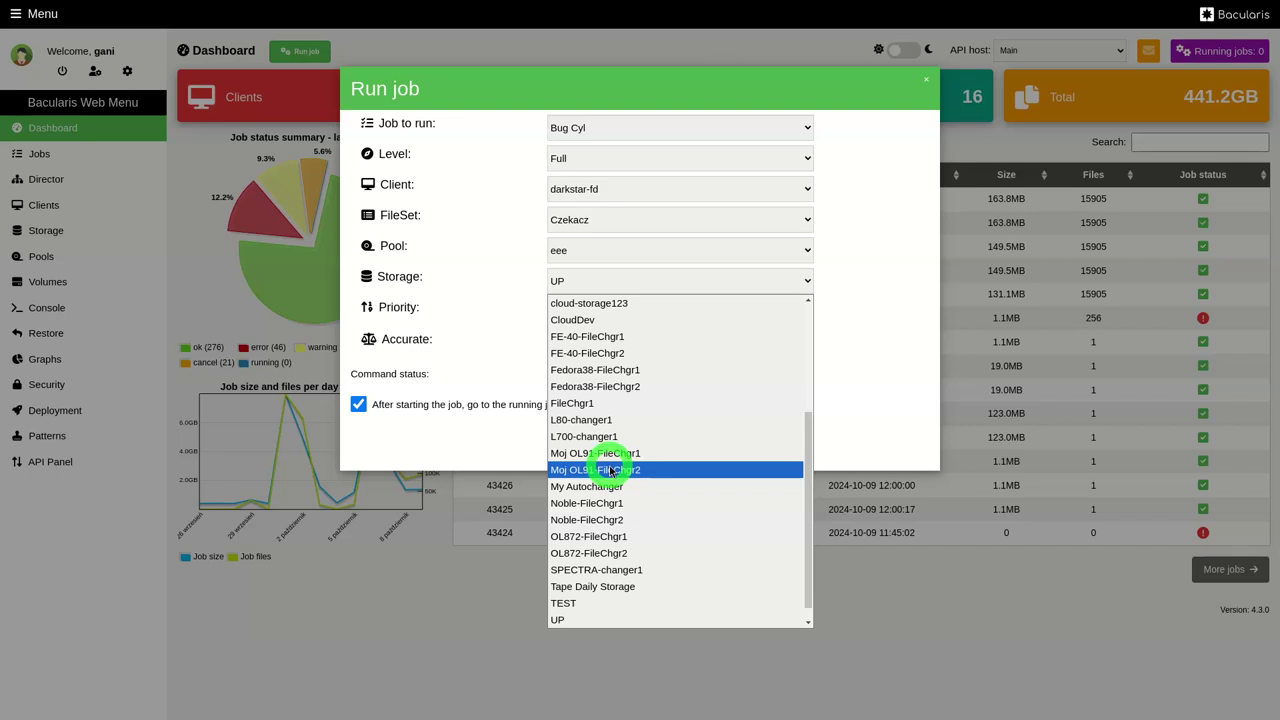
left_click(635, 305)
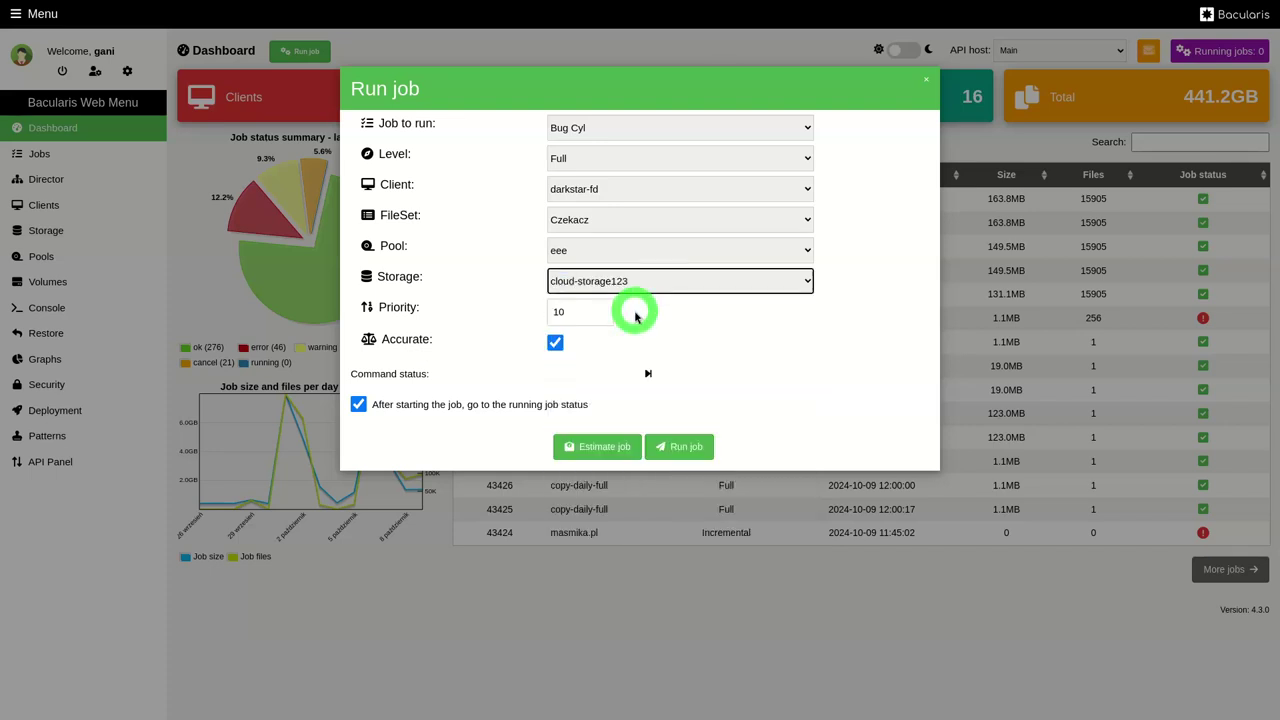
left_click(684, 451)
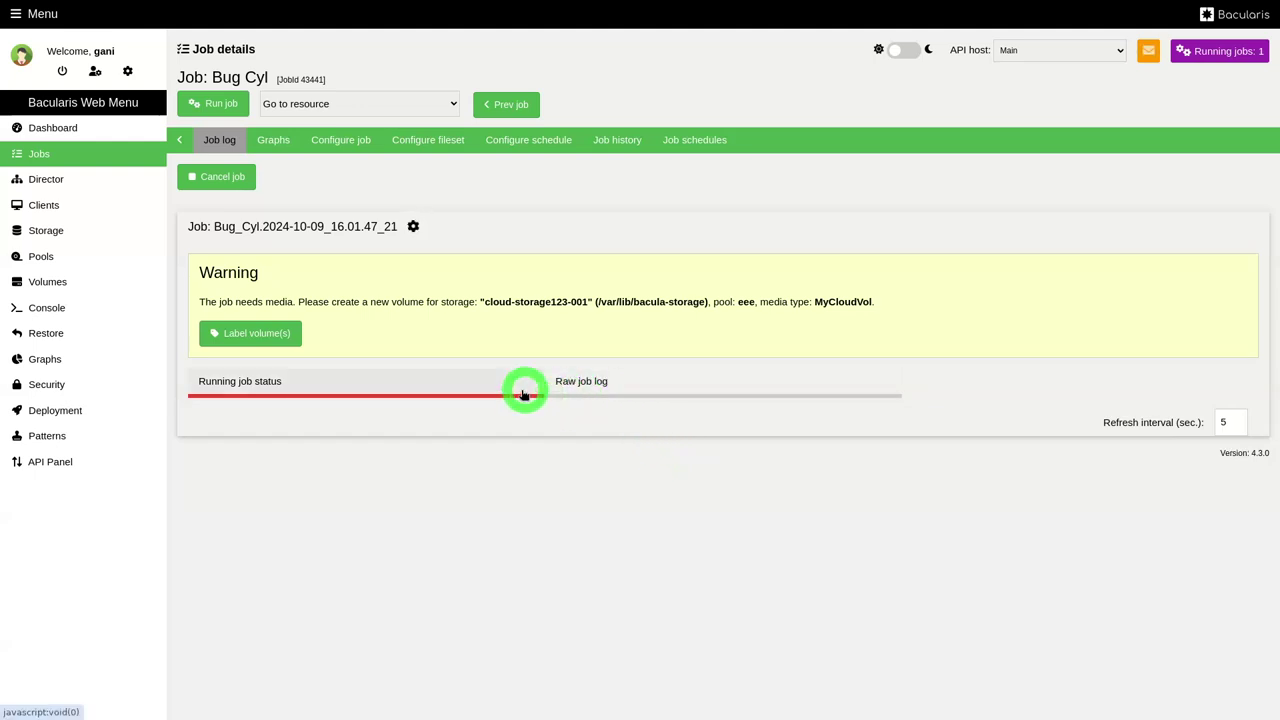
Step: Label a new volume testvol123 in the eee pool on cloud-storage123 for the waiting job, and close the labeling dialog
left_click(263, 337)
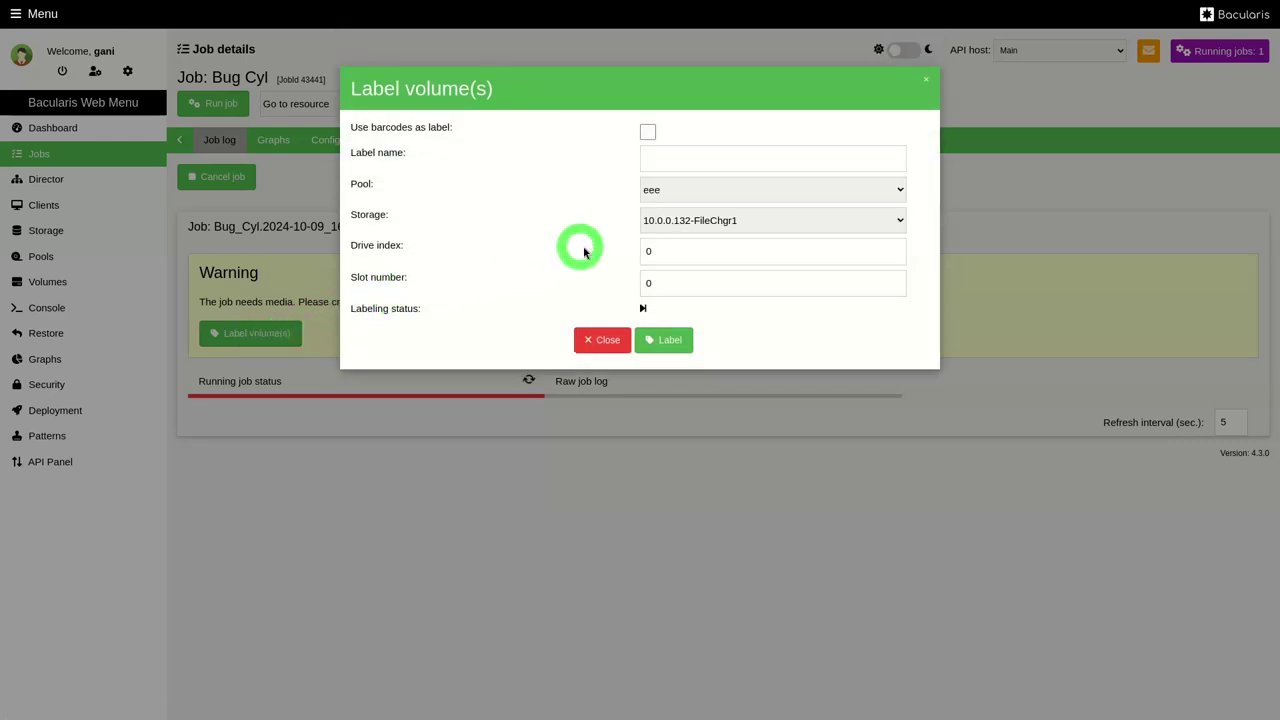
left_click(717, 158)
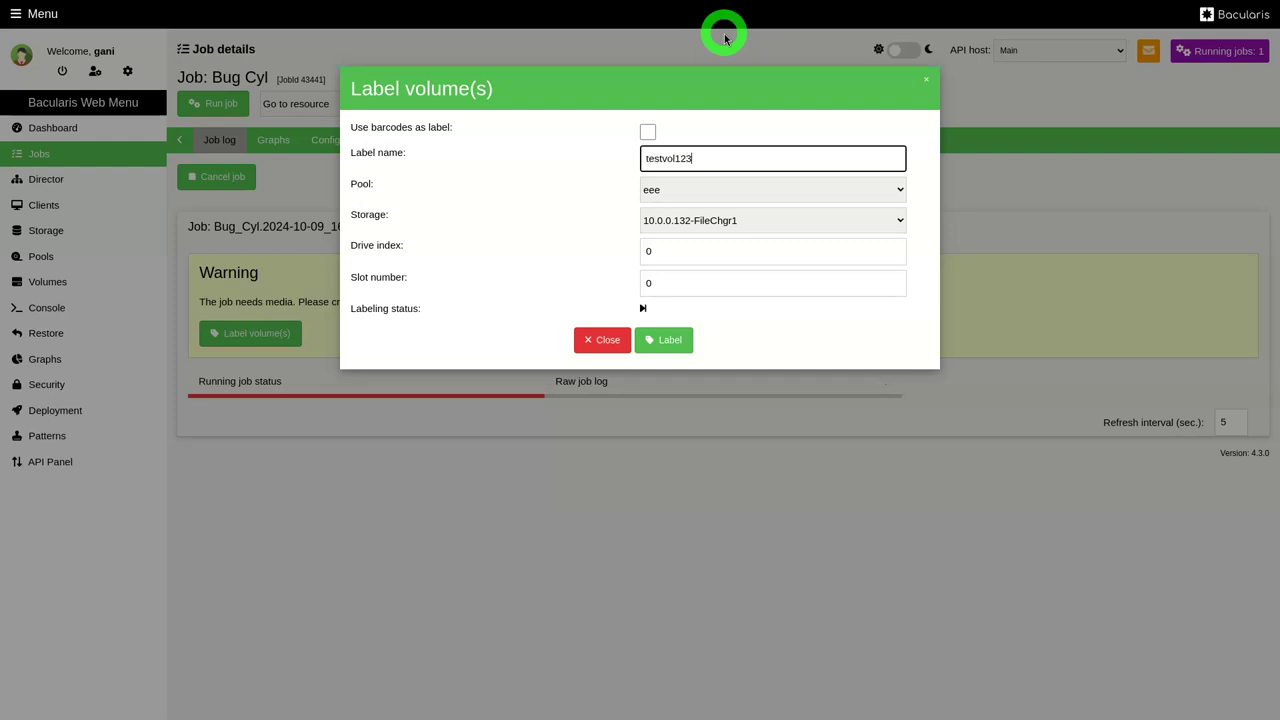
left_click(694, 220)
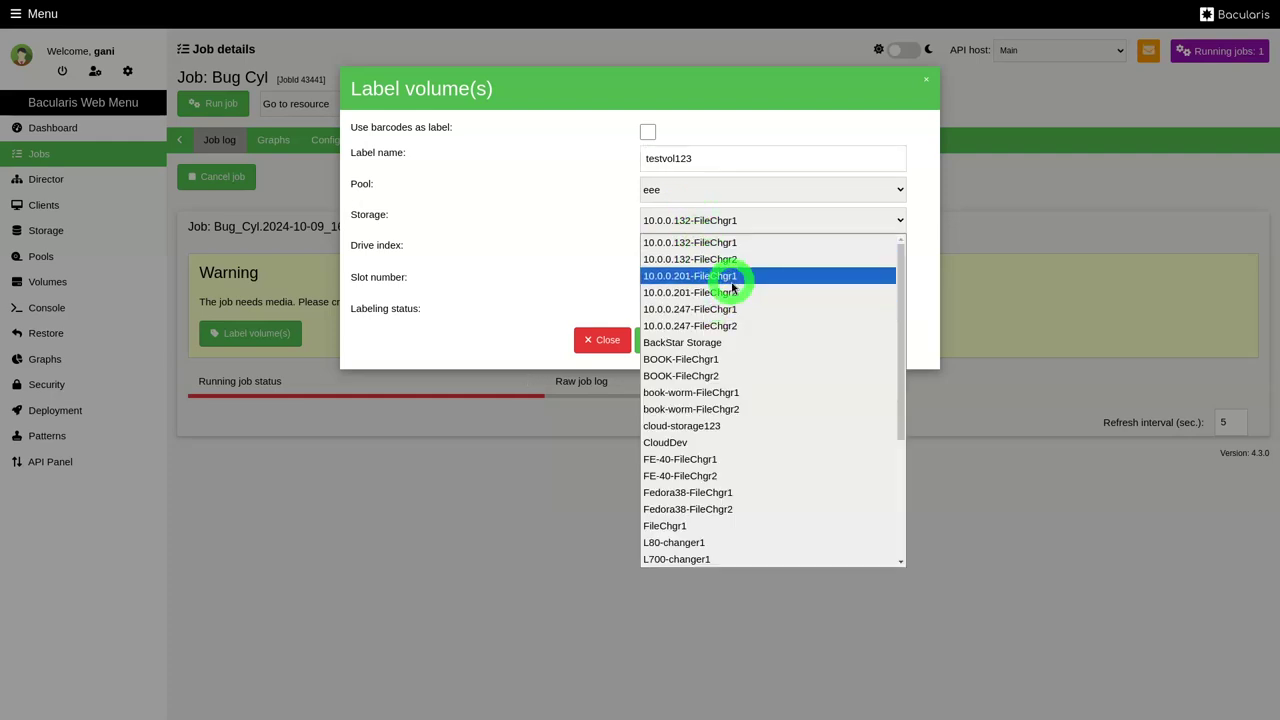
scroll(731, 288, "down", 2)
left_click(742, 345)
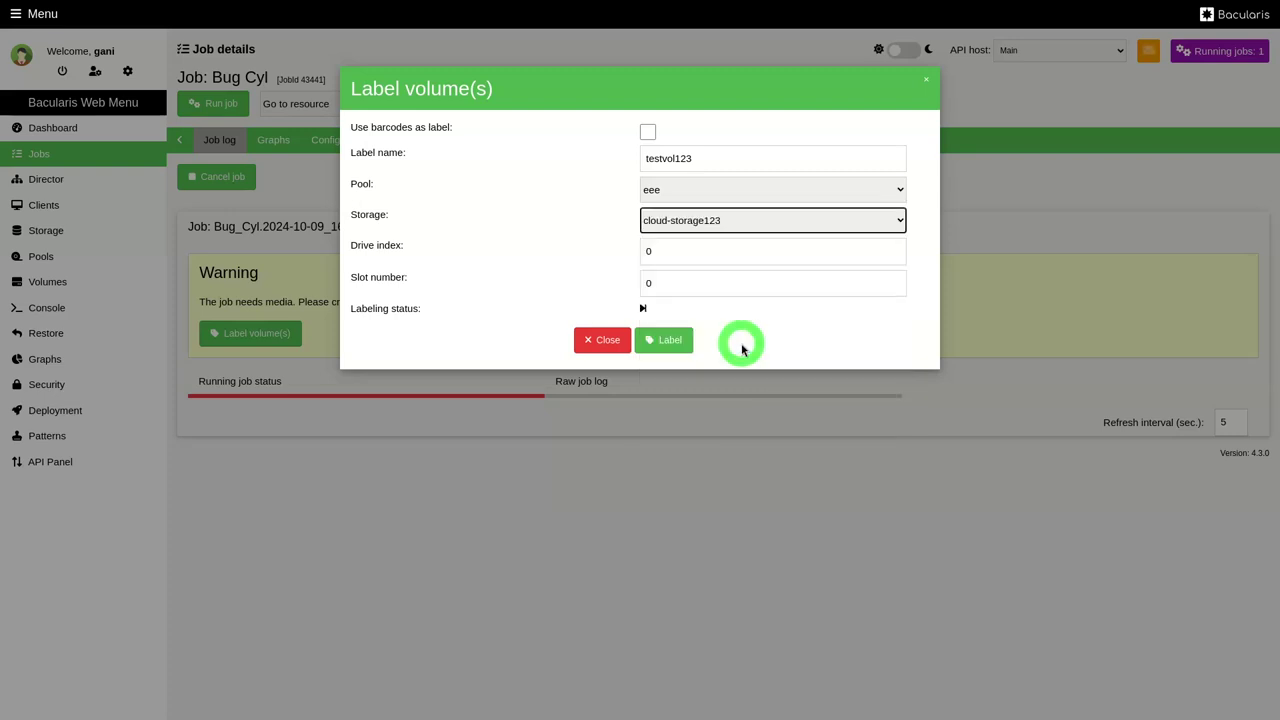
left_click(666, 341)
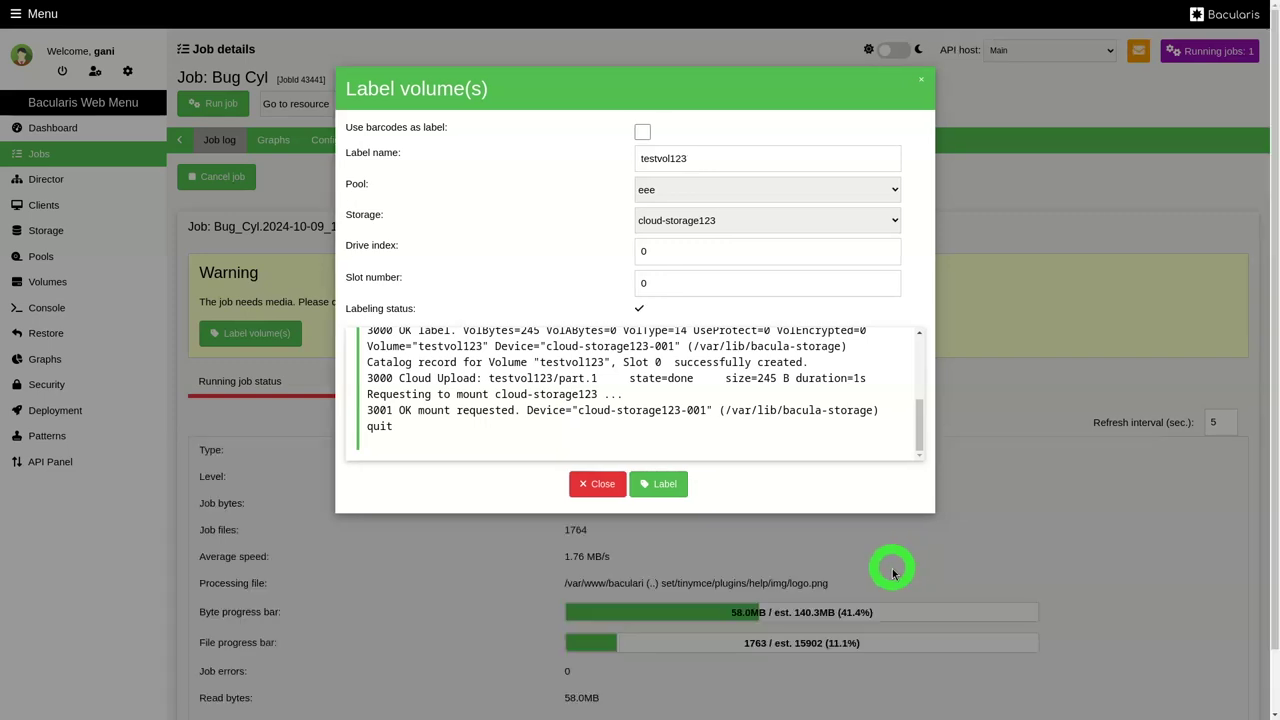
left_click(829, 578)
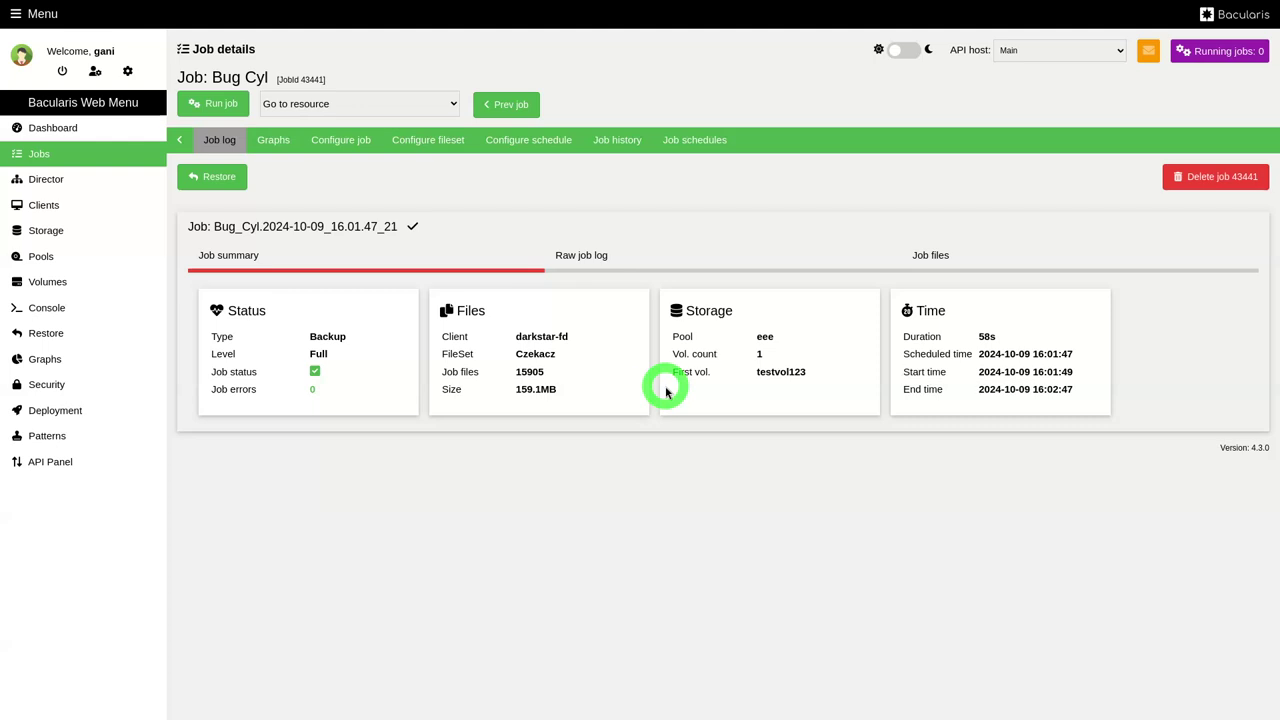
Step: Examine the finished job's raw log, including the cloud upload transfers, storage, volume name and termination status
left_click(652, 264)
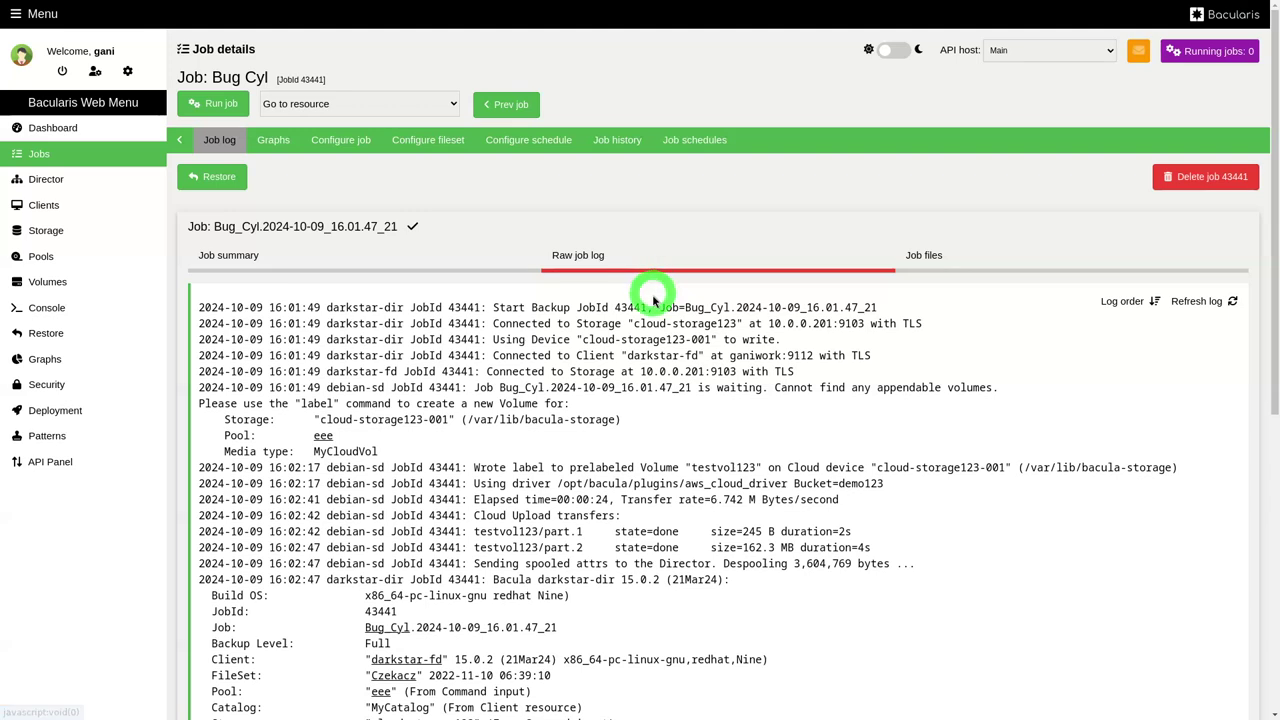
scroll(644, 335, "down", 2)
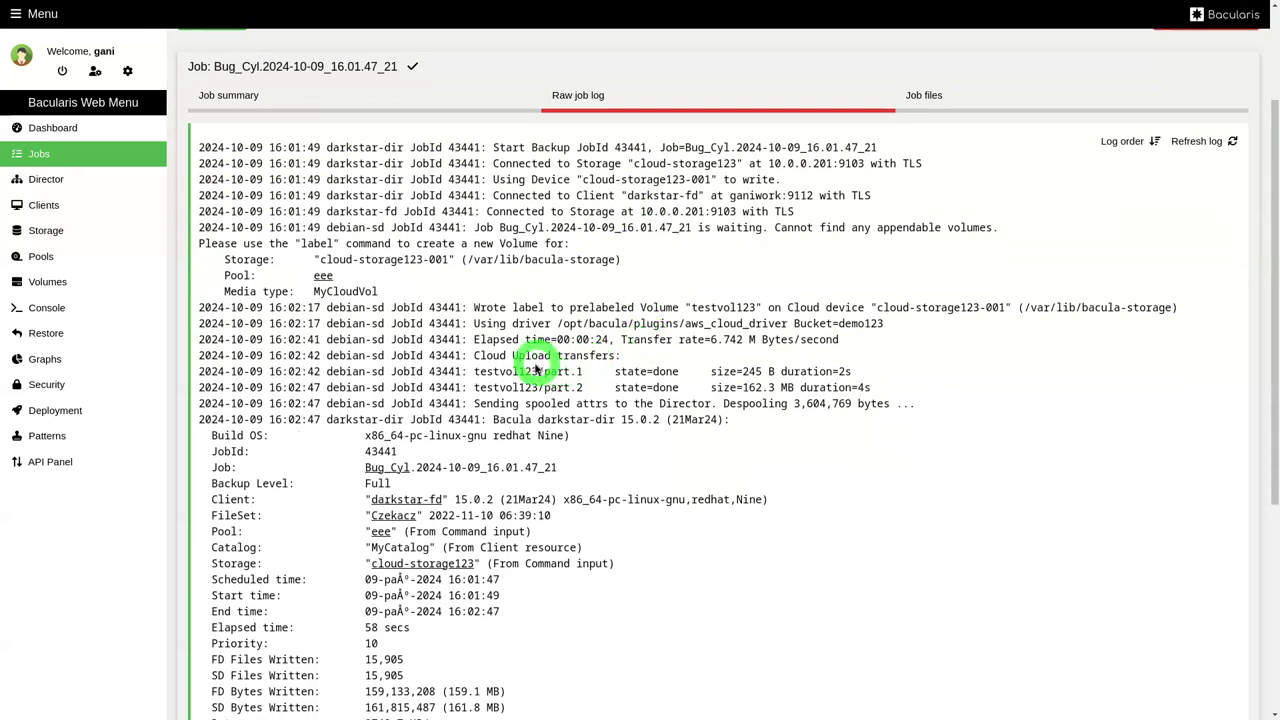
left_click_drag(475, 356, 553, 355)
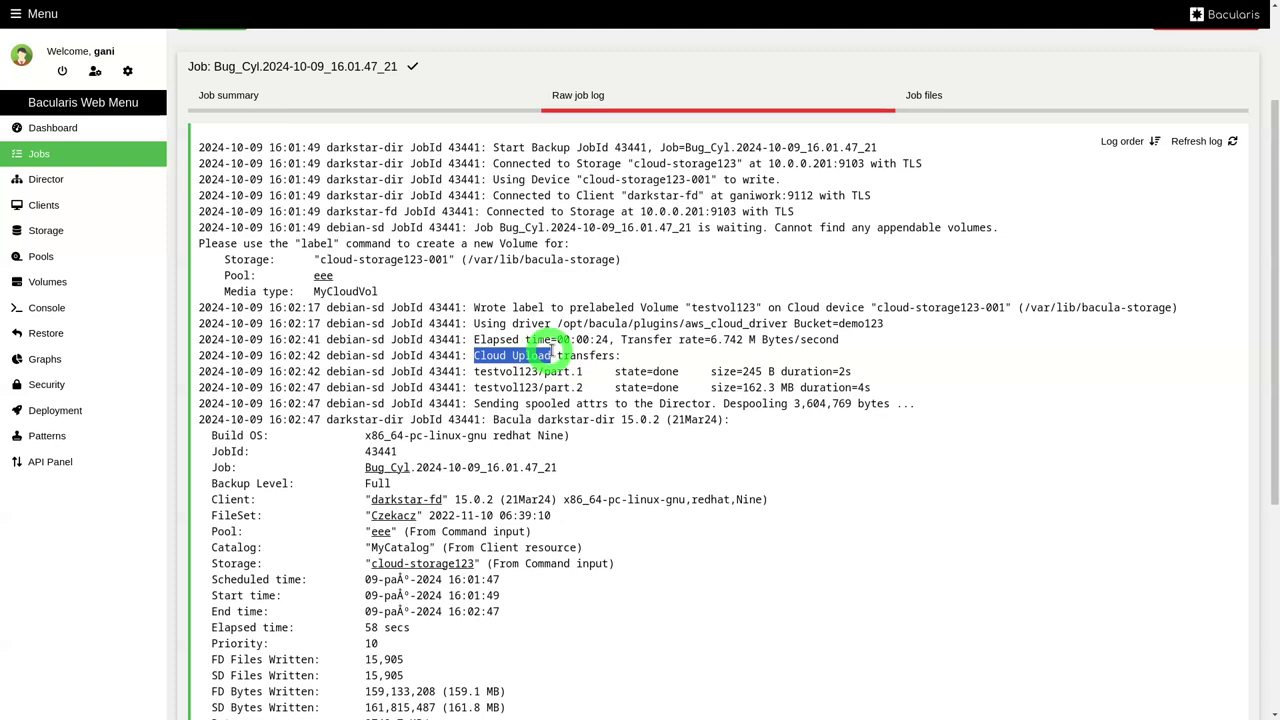
left_click(624, 368)
scroll(633, 381, "down", 1)
scroll(633, 381, "down", 1)
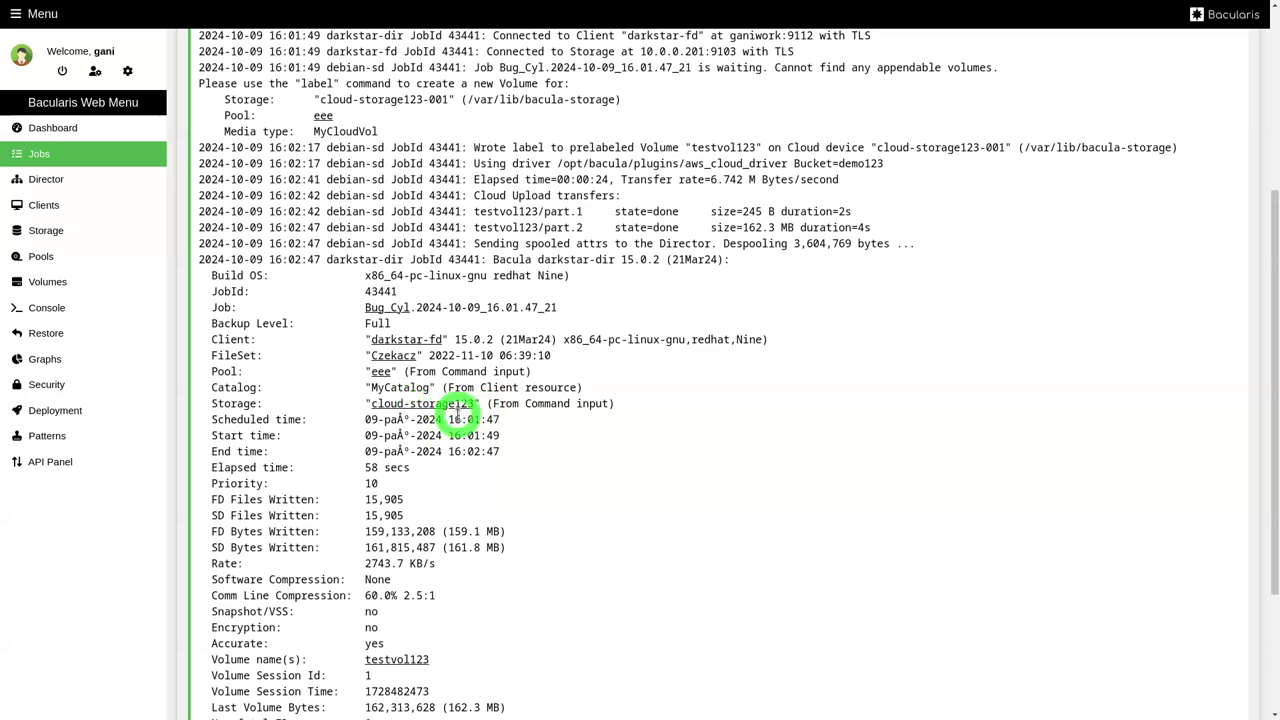
scroll(549, 434, "down", 4)
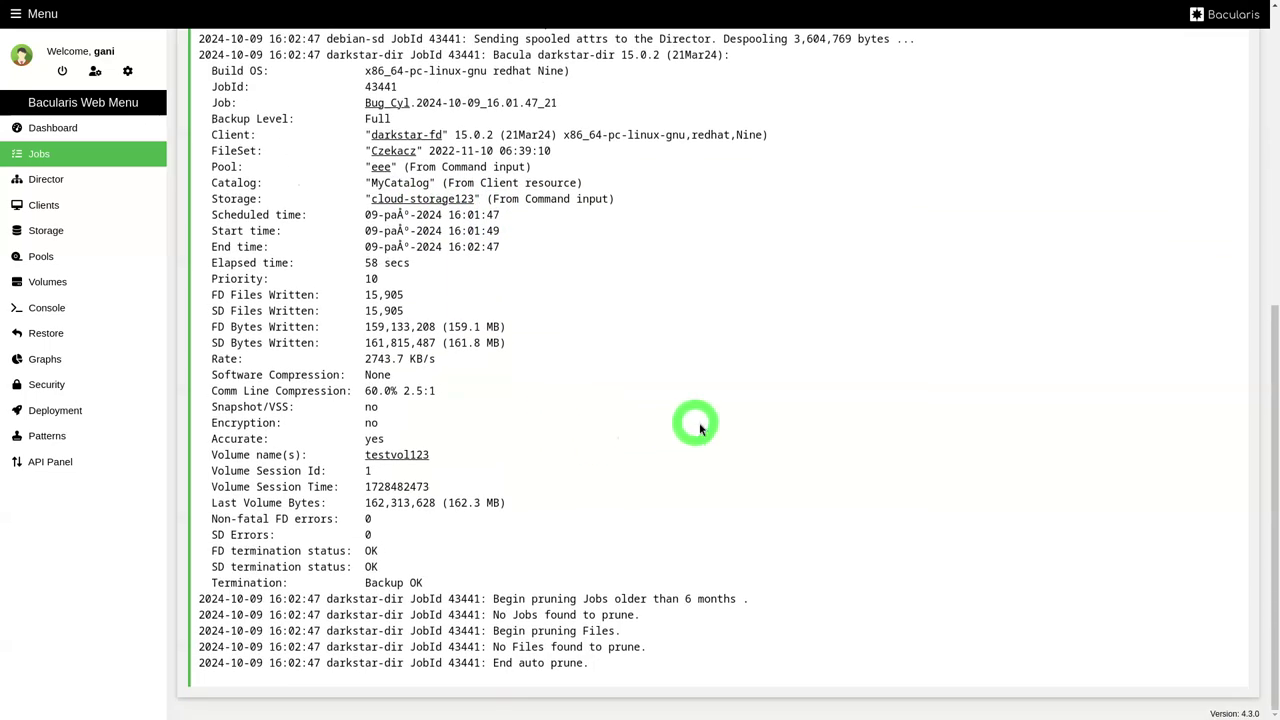
scroll(700, 423, "up", 6)
scroll(790, 412, "up", 4)
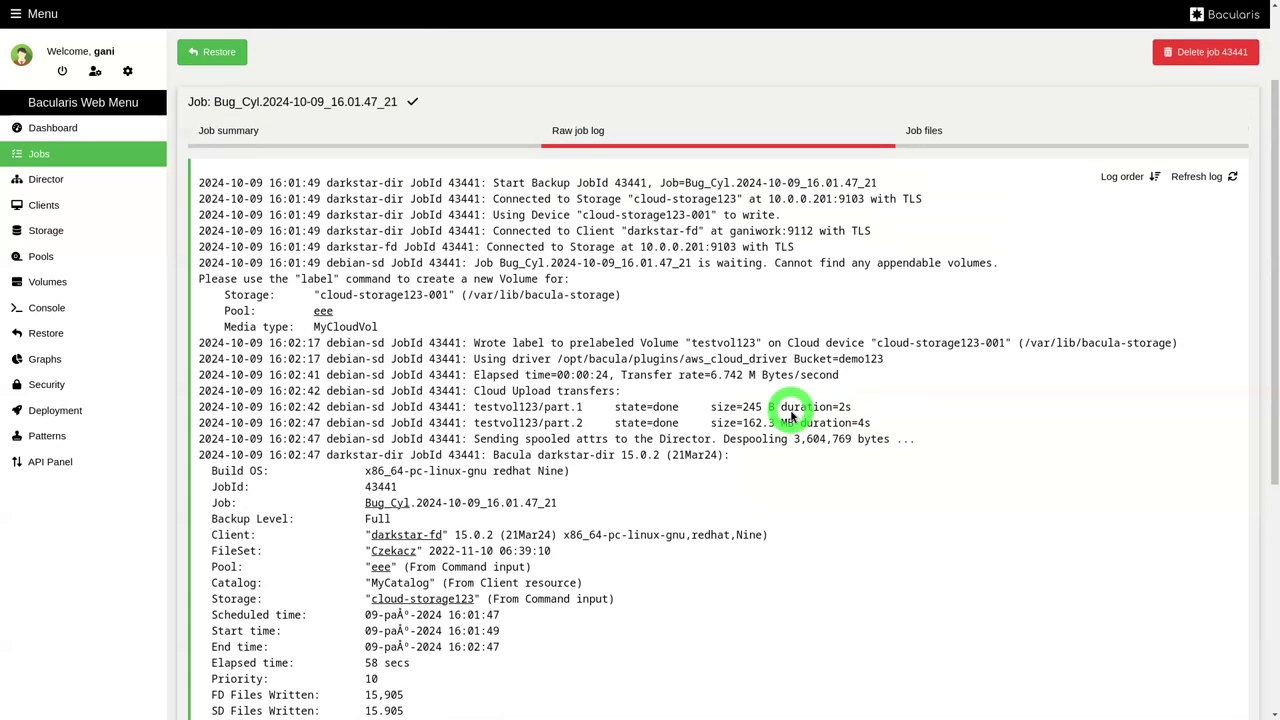